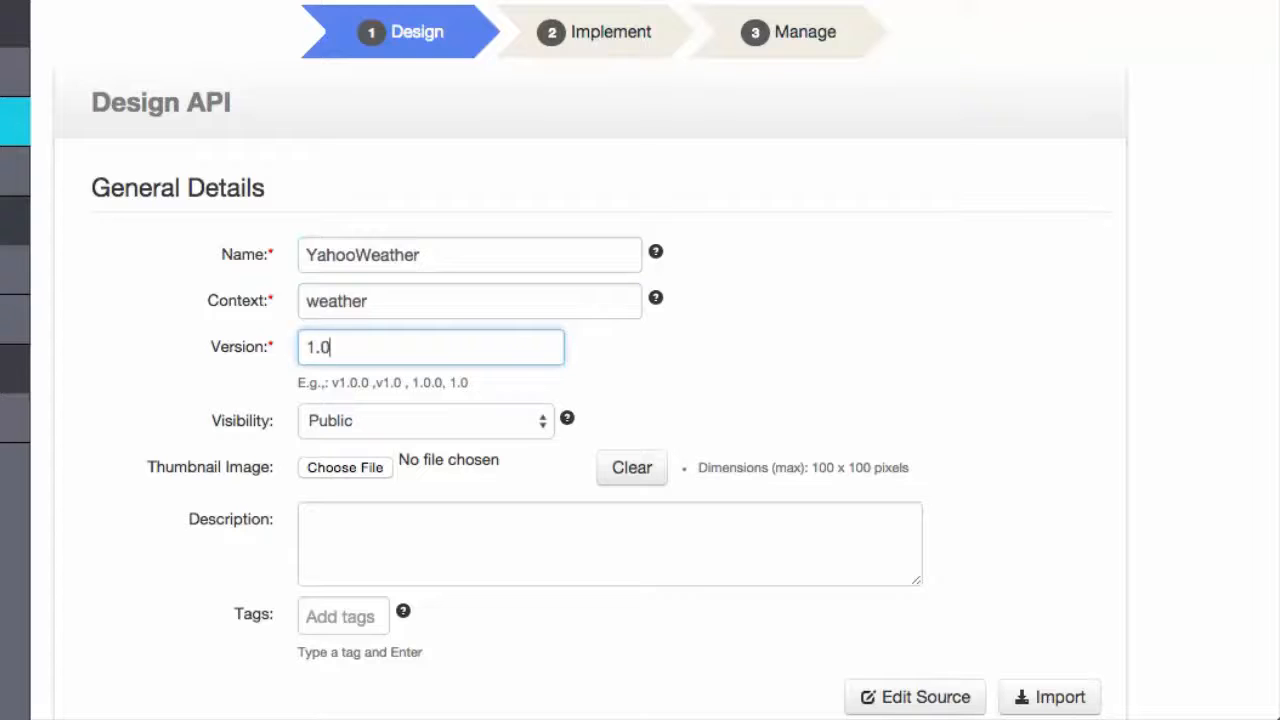
- Use weather-153703_640.png as the API's thumbnail image and add a GET resource with the URL pattern current/{country}/{zipcode}
{"action": "scroll", "coordinate": [350, 281], "scroll_direction": "down", "scroll_amount": 3}
{"action": "left_click", "coordinate": [350, 281]}
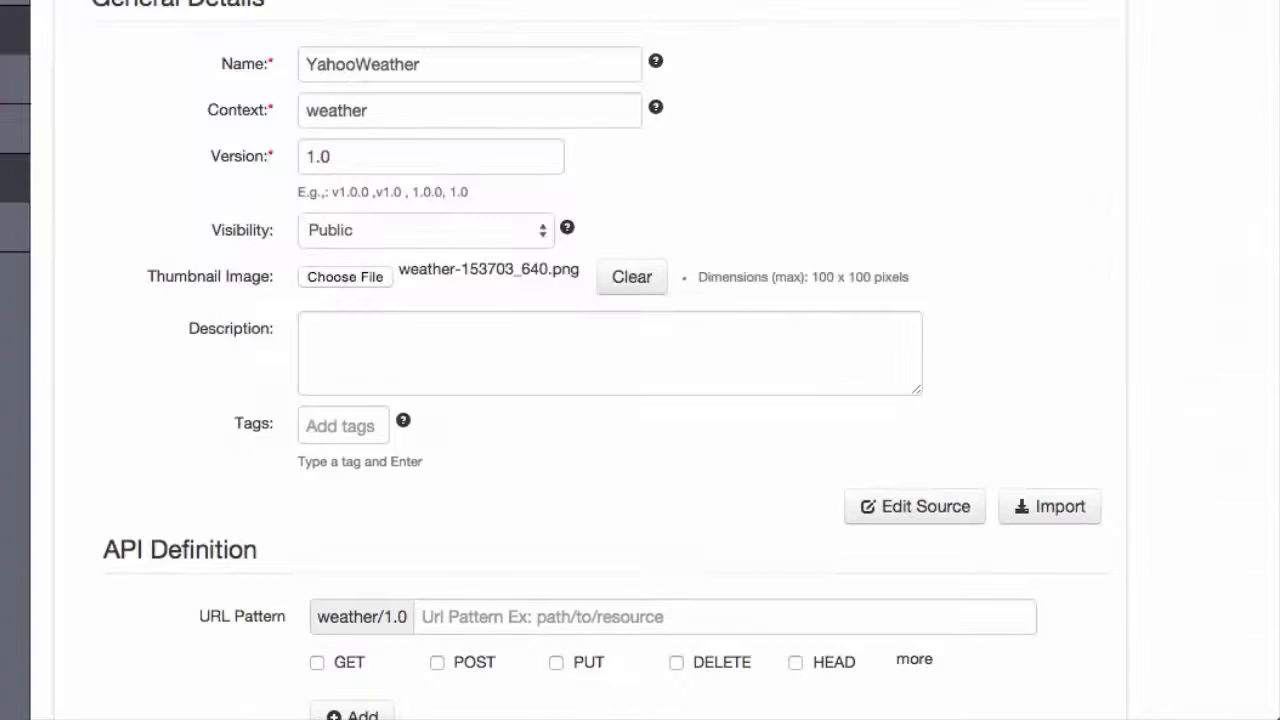
{"action": "scroll", "coordinate": [677, 554], "scroll_direction": "down", "scroll_amount": 2}
{"action": "left_click", "coordinate": [677, 543]}
{"action": "type", "text": "current/"}
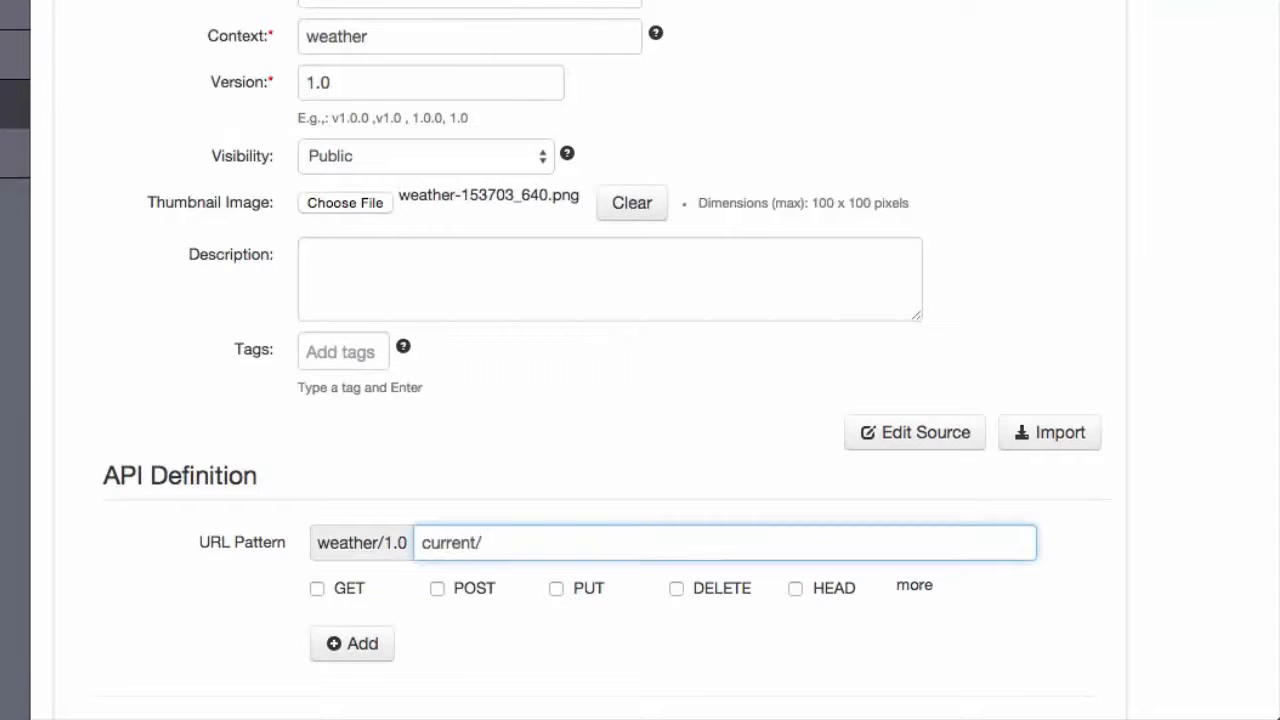
{"action": "type", "text": "{country}/{zipcode}"}
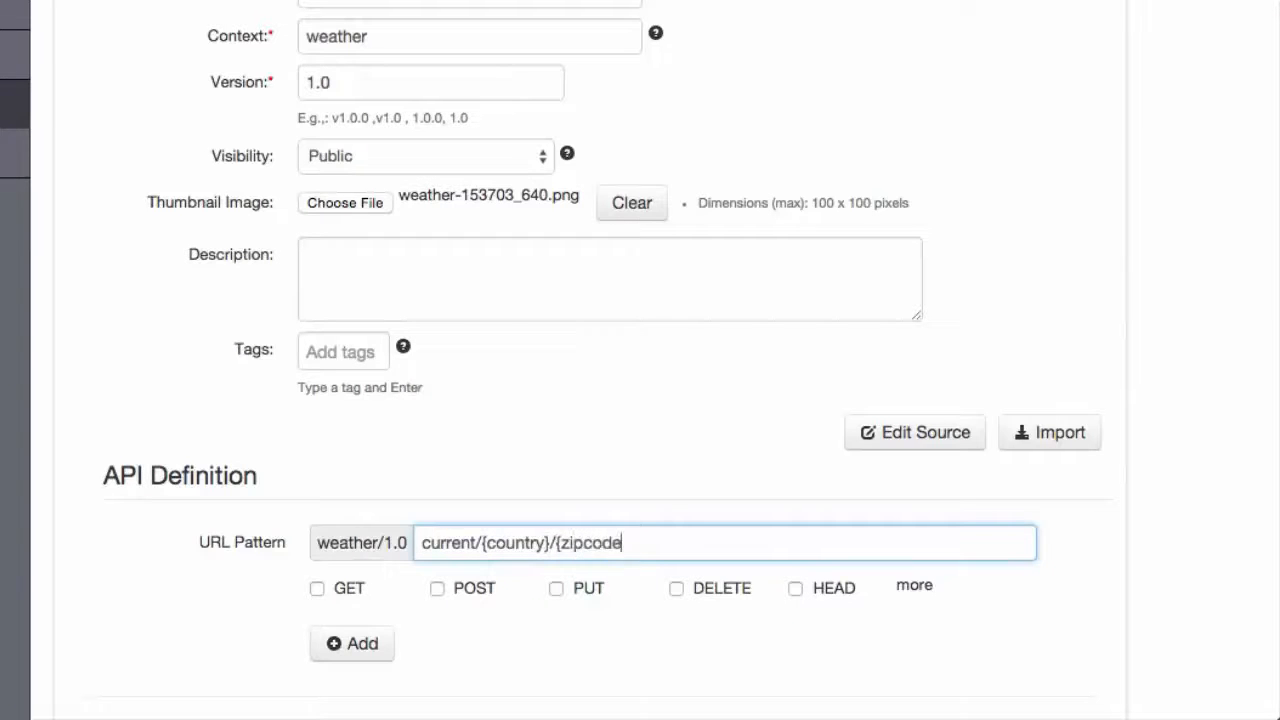
{"action": "left_click", "coordinate": [317, 588]}
{"action": "left_click", "coordinate": [345, 643]}
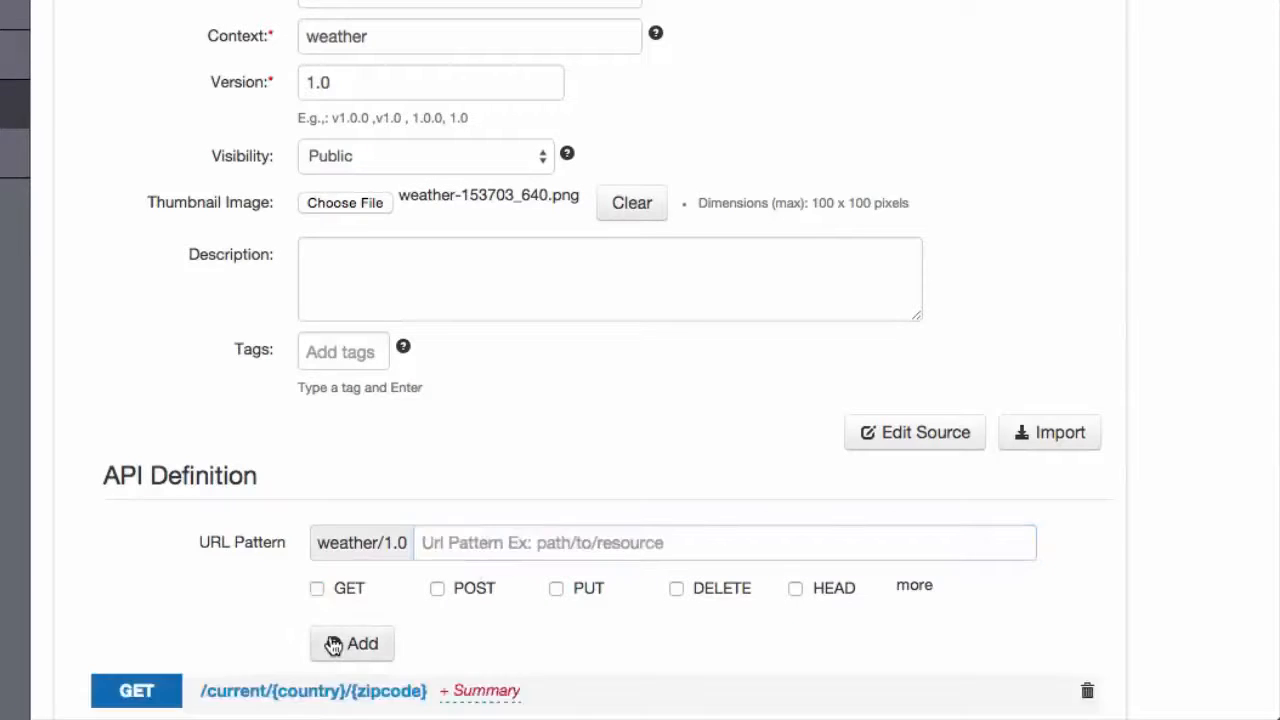
- Proceed to the Implement stage of the YahooWeather API and implement it as a Managed API
{"action": "scroll", "coordinate": [171, 600], "scroll_direction": "down", "scroll_amount": 5}
{"action": "left_click", "coordinate": [457, 527]}
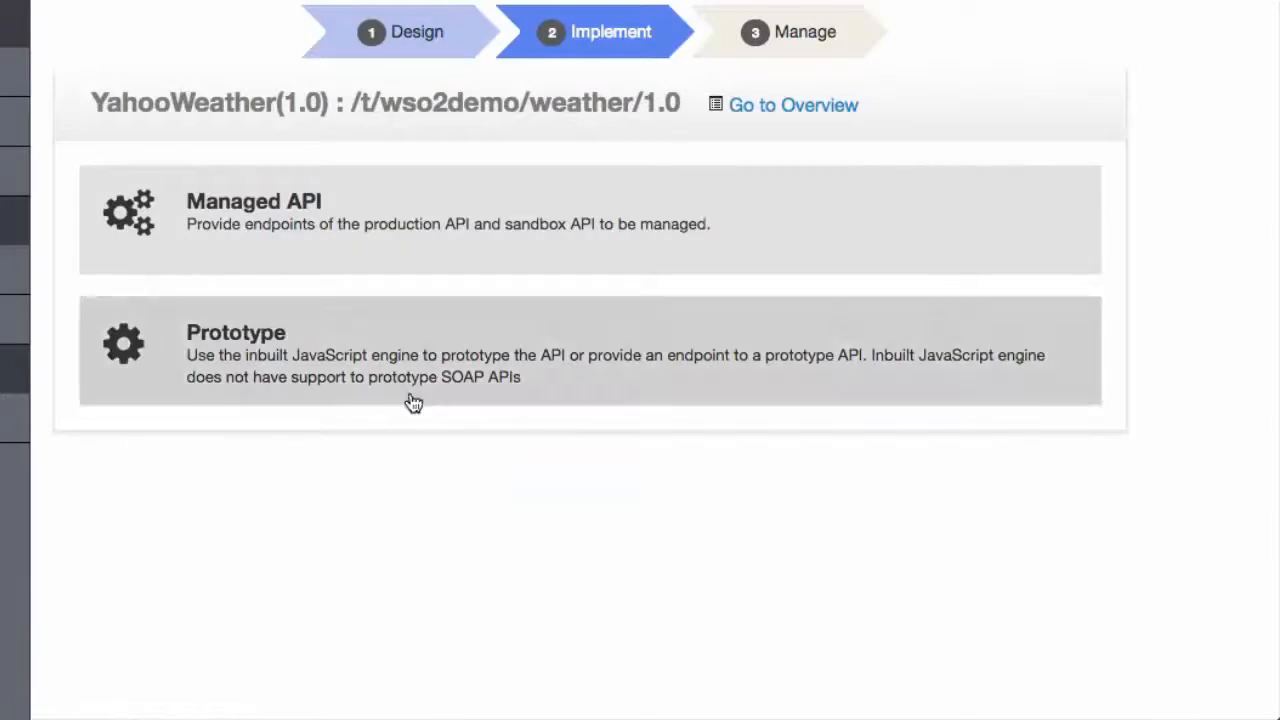
{"action": "left_click", "coordinate": [325, 210]}
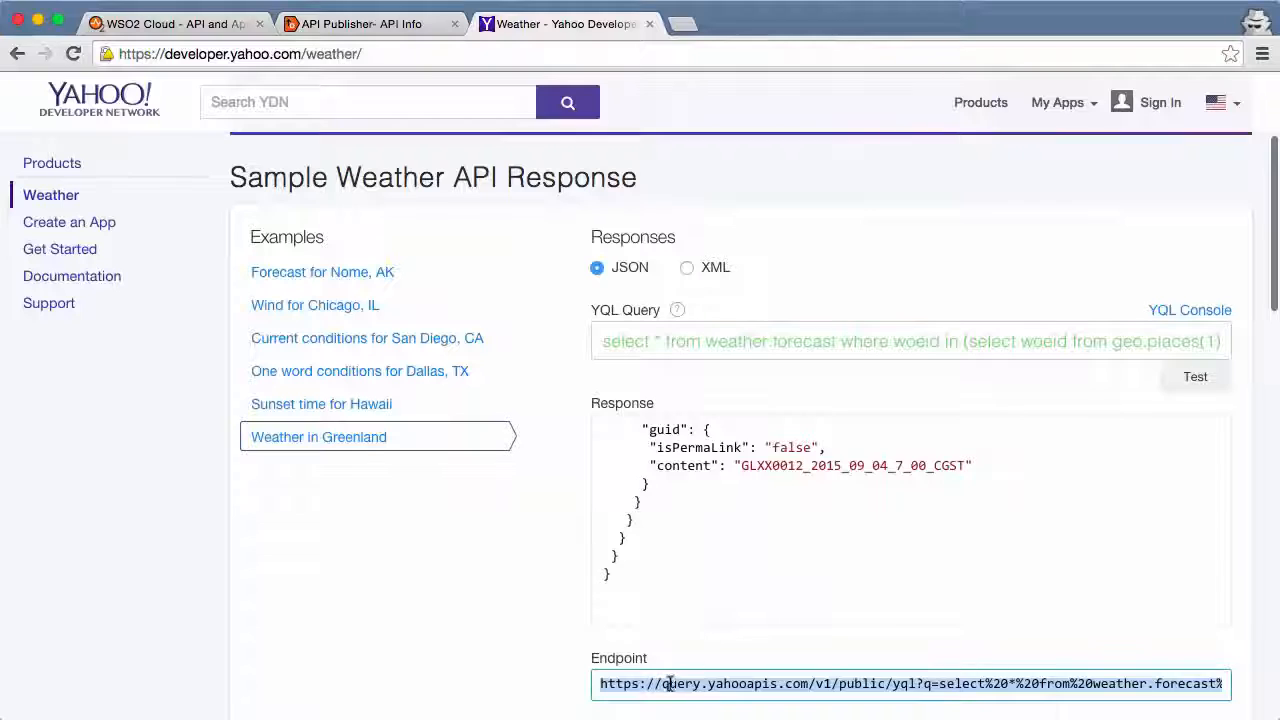
- Copy the sample endpoint URL from Yahoo's weather page and load it in a new tab with the location text changed to 94041,usa
{"action": "right_click", "coordinate": [729, 684]}
{"action": "left_click", "coordinate": [726, 508]}
{"action": "key", "text": "super+t"}
{"action": "key", "text": "super+v"}
{"action": "double_click", "coordinate": [1082, 54]}
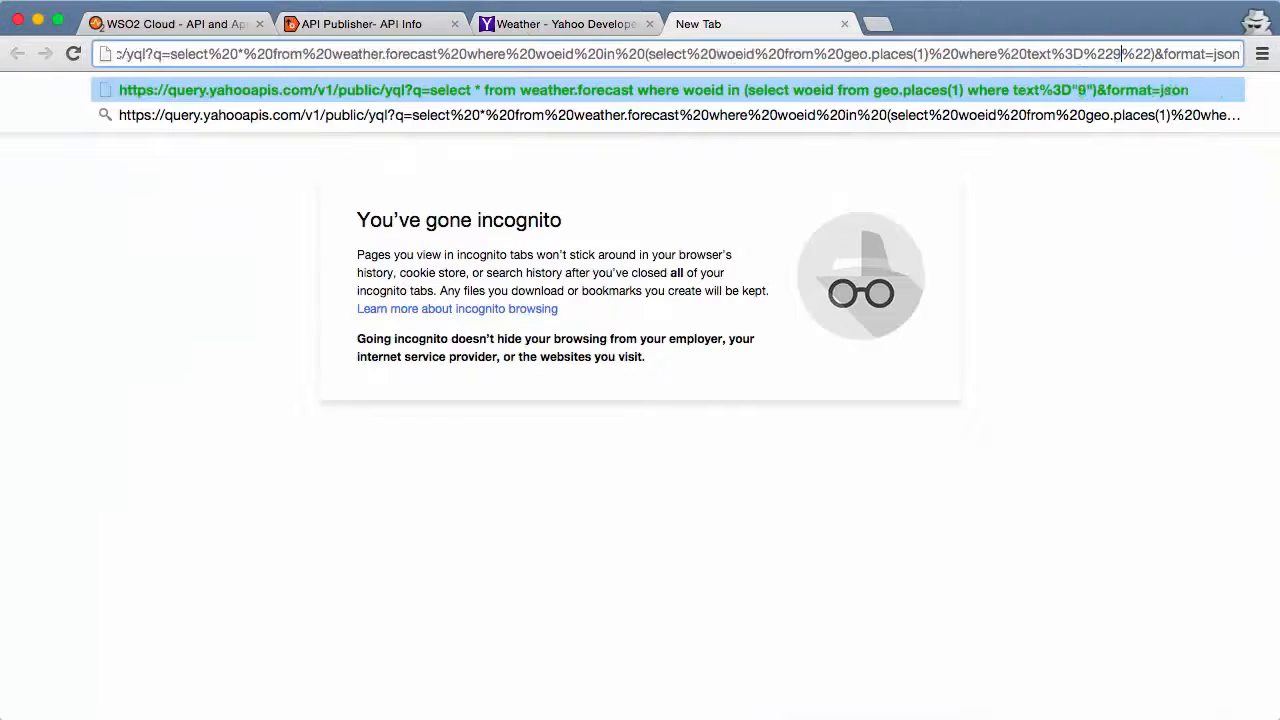
{"action": "type", "text": "94041,us"}
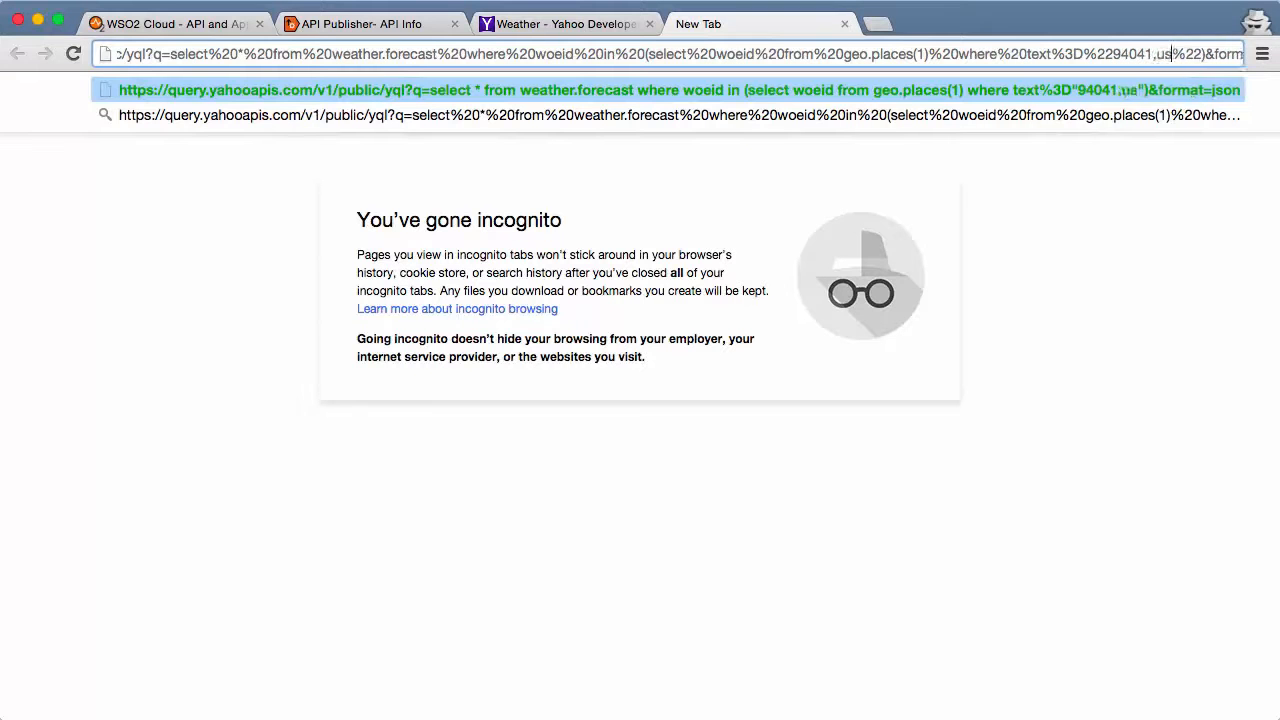
{"action": "key", "text": "Return"}
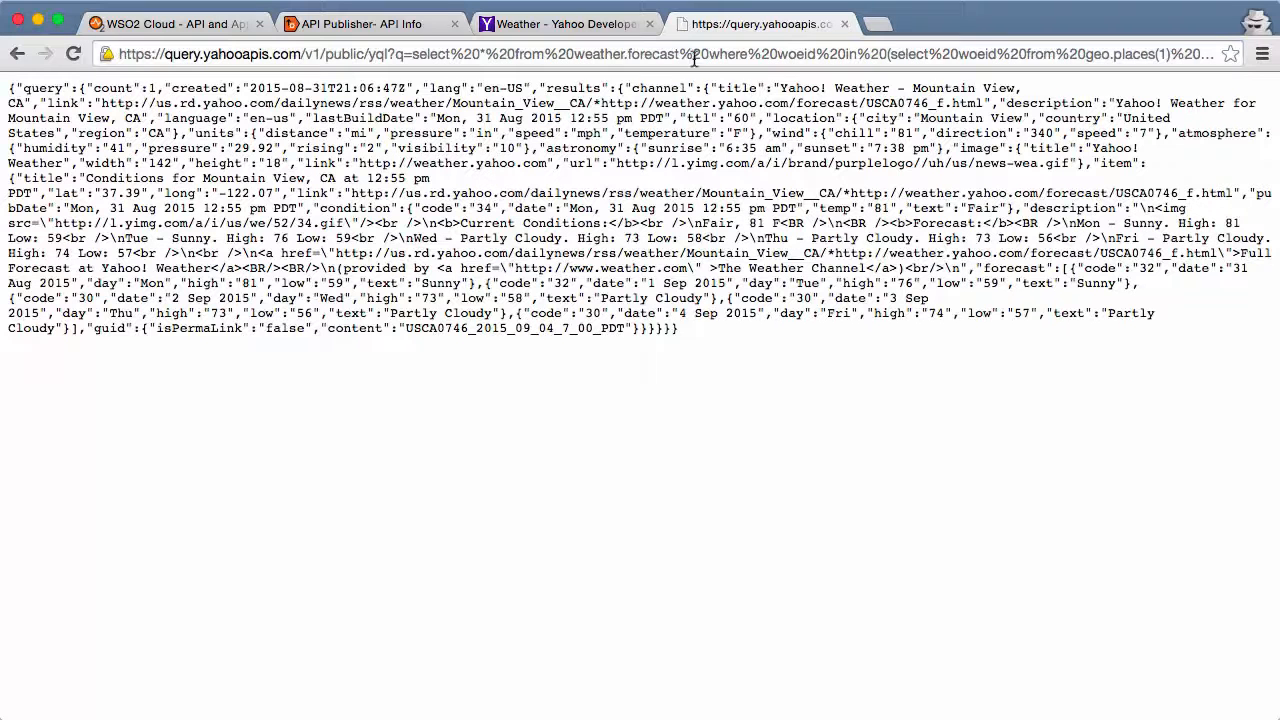
- Copy the full query URL from the browser, switch to the text editor and paste it into Untitled.txt
{"action": "left_click", "coordinate": [694, 58]}
{"action": "right_click", "coordinate": [696, 58]}
{"action": "left_click", "coordinate": [723, 85]}
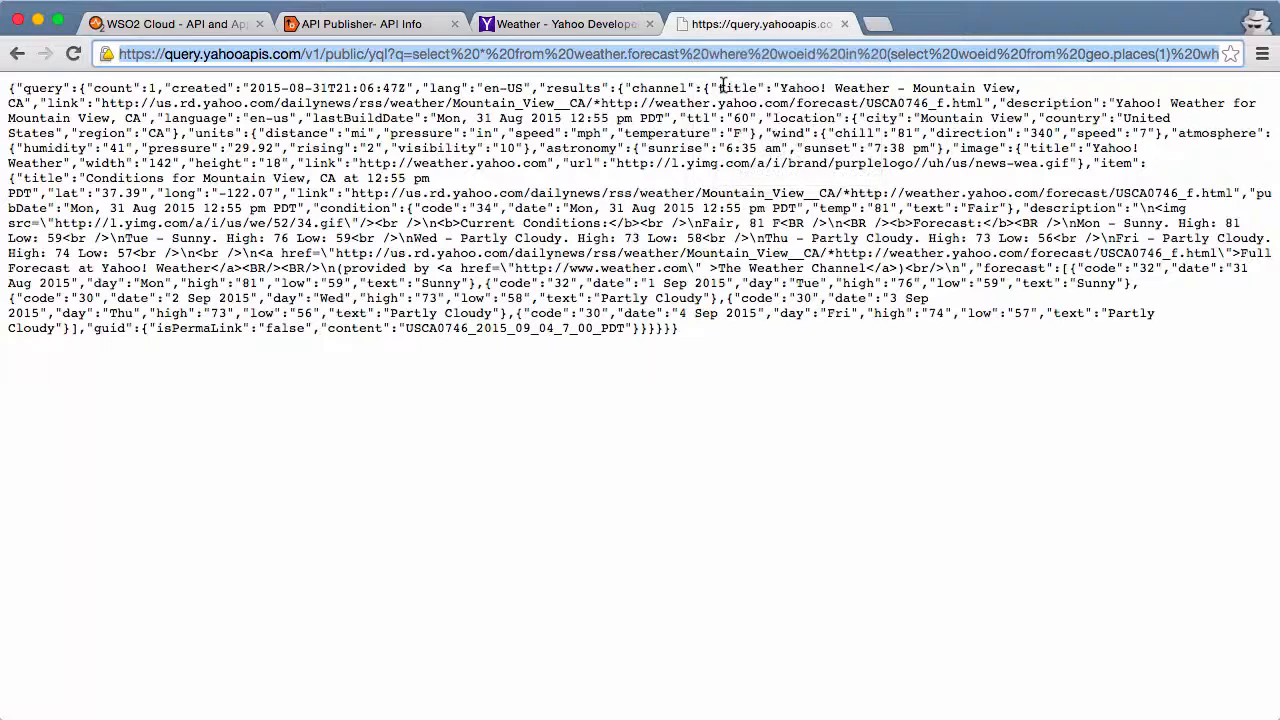
{"action": "key", "text": "super+Tab"}
{"action": "key", "text": "super+v"}
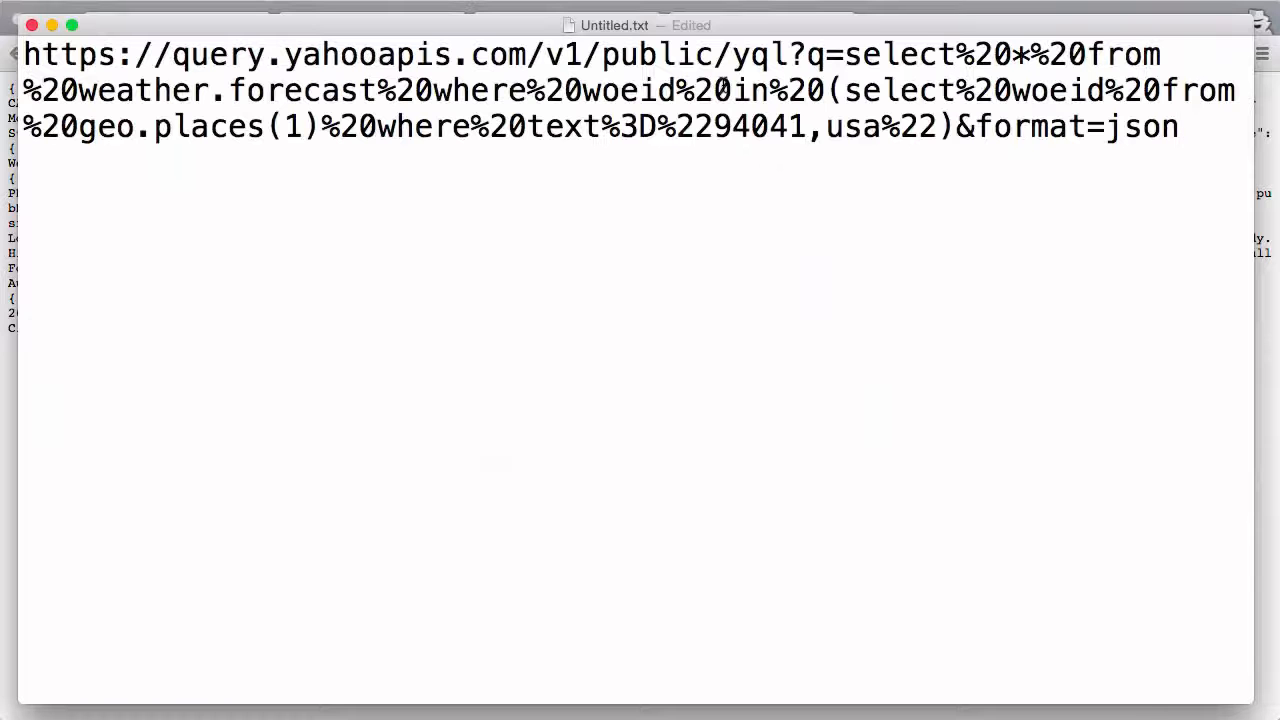
{"action": "left_click_drag", "start_coordinate": [790, 54], "coordinate": [23, 54]}
{"action": "right_click", "coordinate": [108, 54]}
{"action": "left_click", "coordinate": [163, 164]}
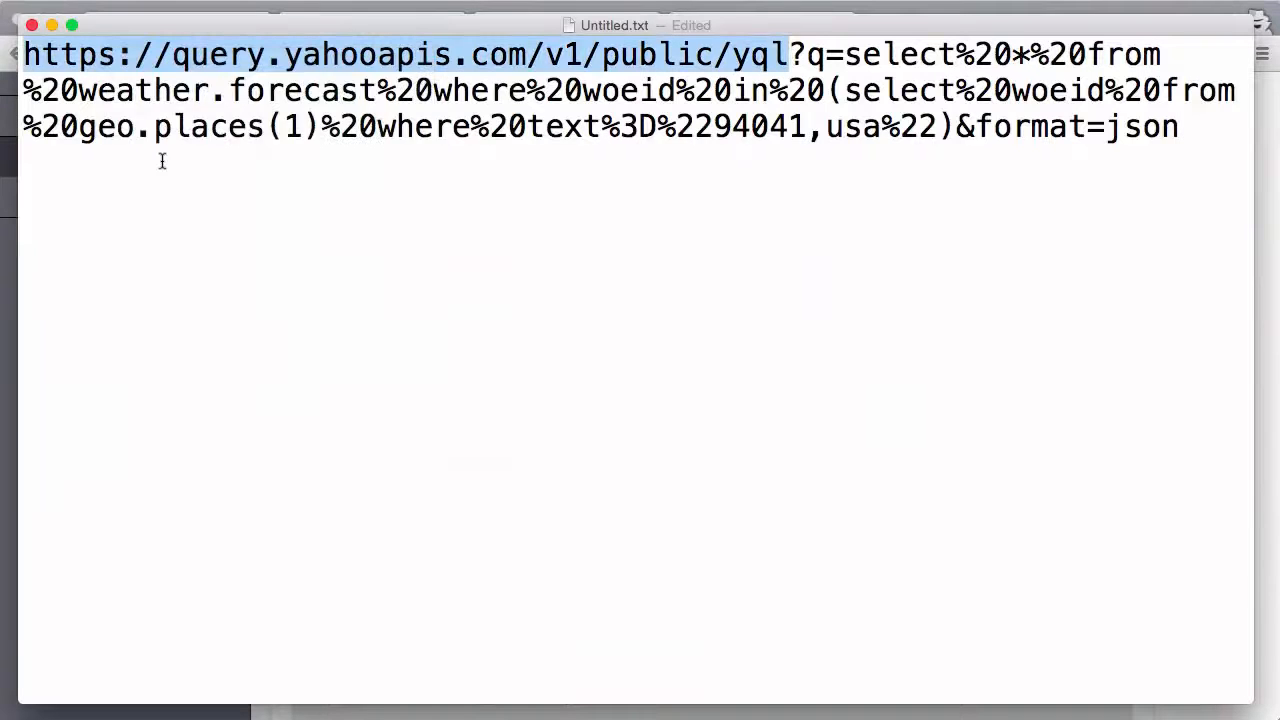
{"action": "key", "text": "super+Tab"}
{"action": "key", "text": "super+v"}
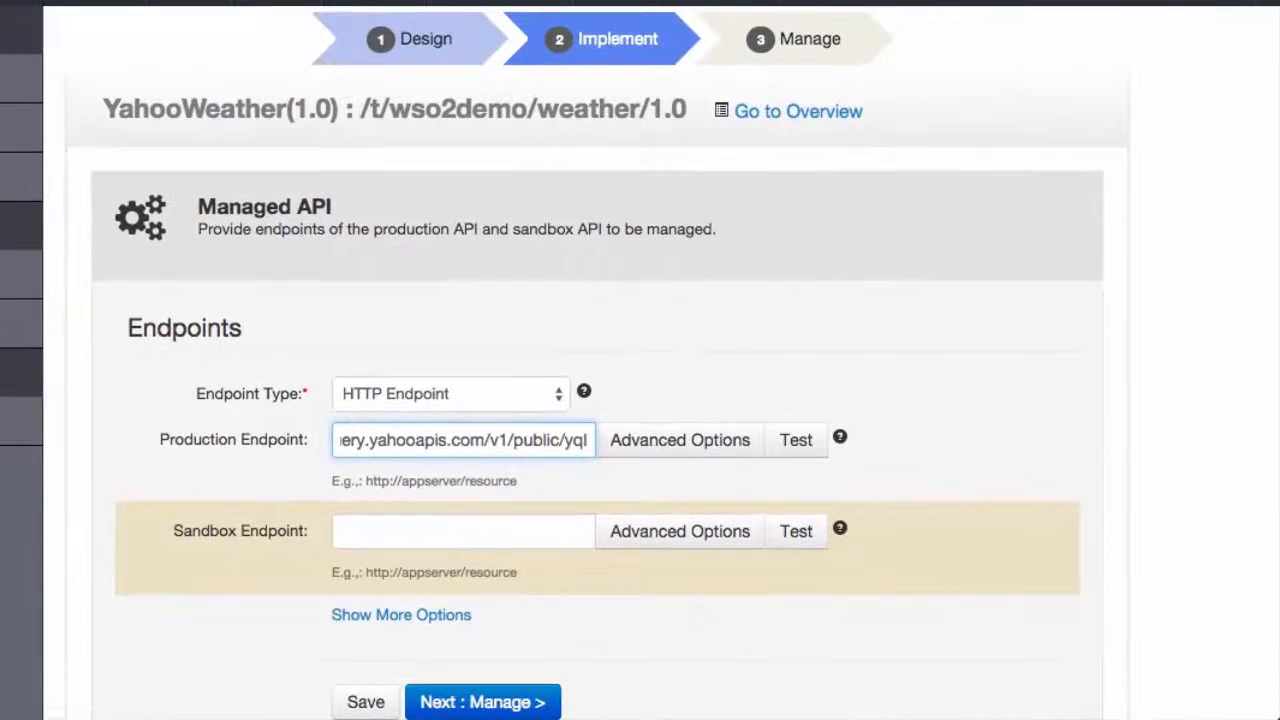
- Proceed to the Manage stage of the API and select Gold as its tier availability
{"action": "scroll", "coordinate": [597, 284], "scroll_direction": "down", "scroll_amount": 5}
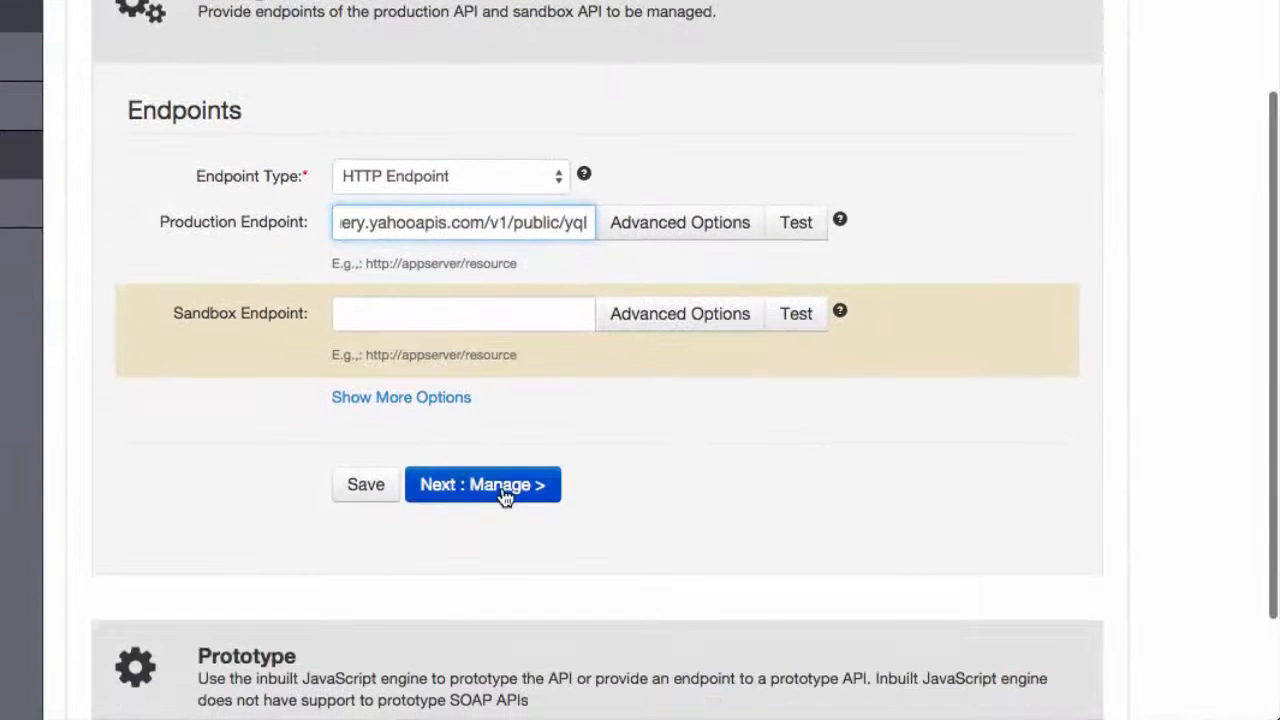
{"action": "left_click", "coordinate": [504, 489]}
{"action": "left_click", "coordinate": [405, 331]}
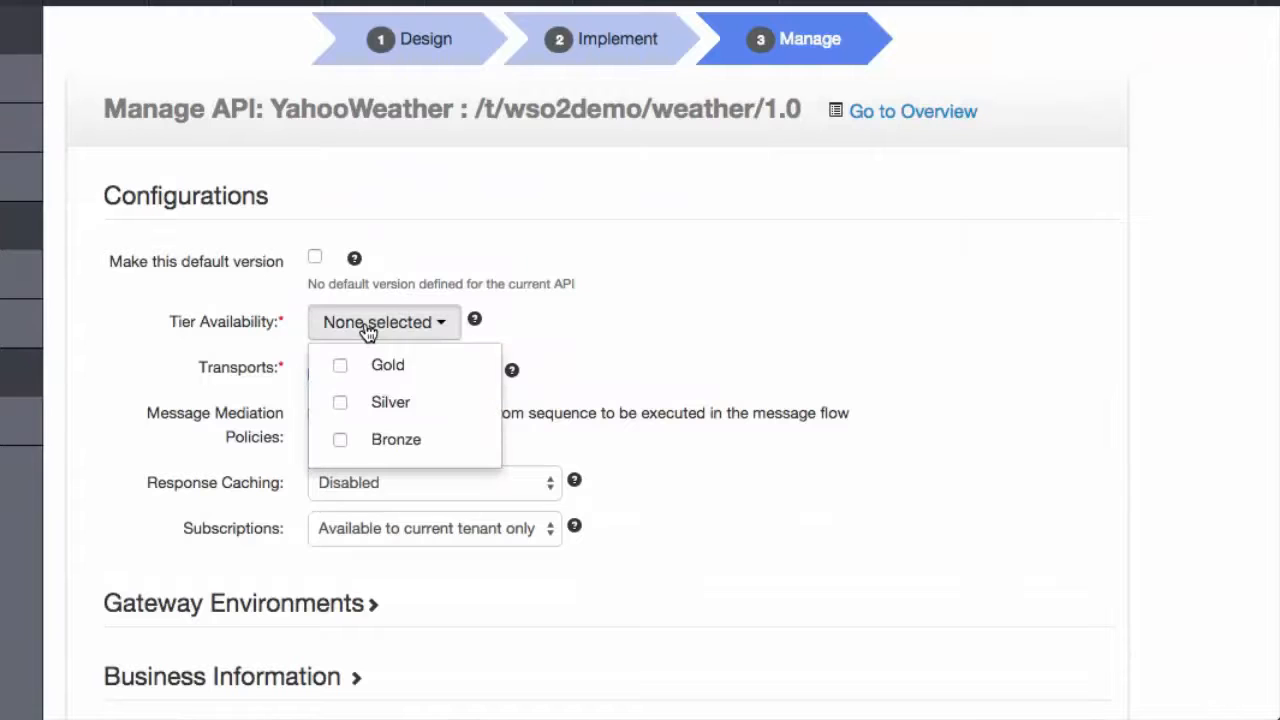
{"action": "left_click", "coordinate": [368, 378]}
{"action": "left_click", "coordinate": [707, 333]}
- Save and publish the YahooWeather API, and go to its overview
{"action": "scroll", "coordinate": [745, 355], "scroll_direction": "down", "scroll_amount": 5}
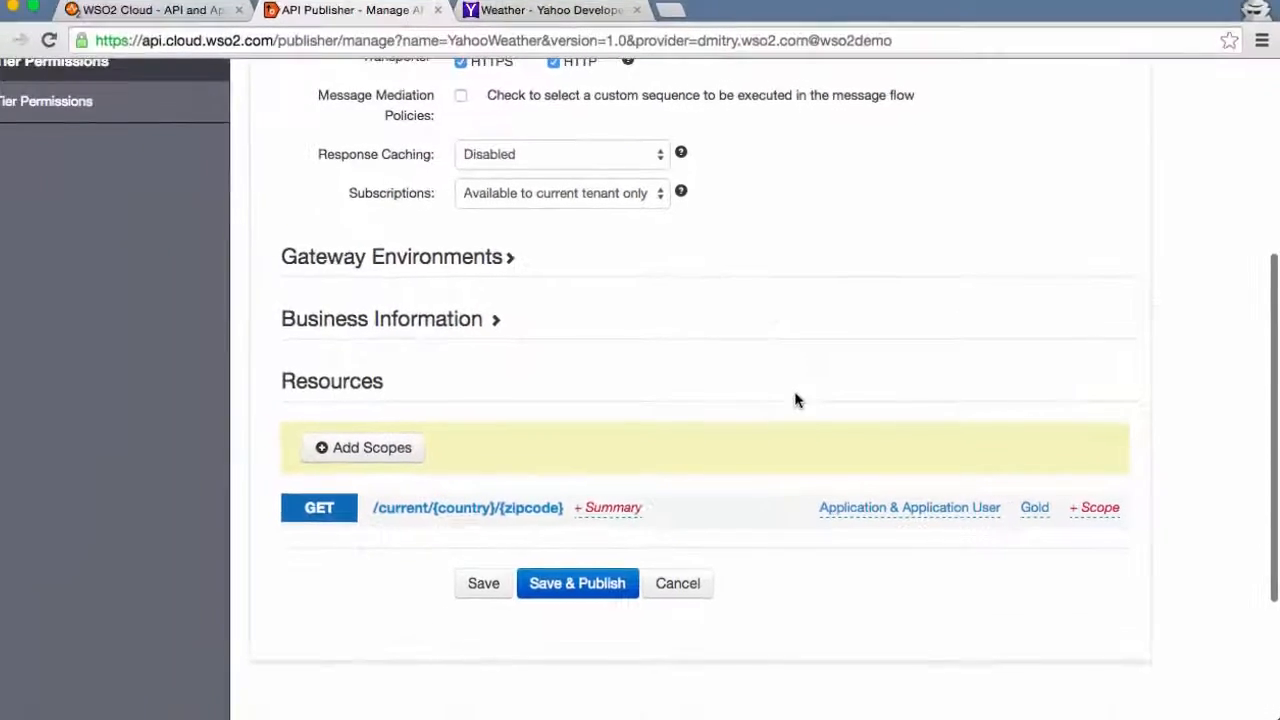
{"action": "left_click", "coordinate": [592, 590]}
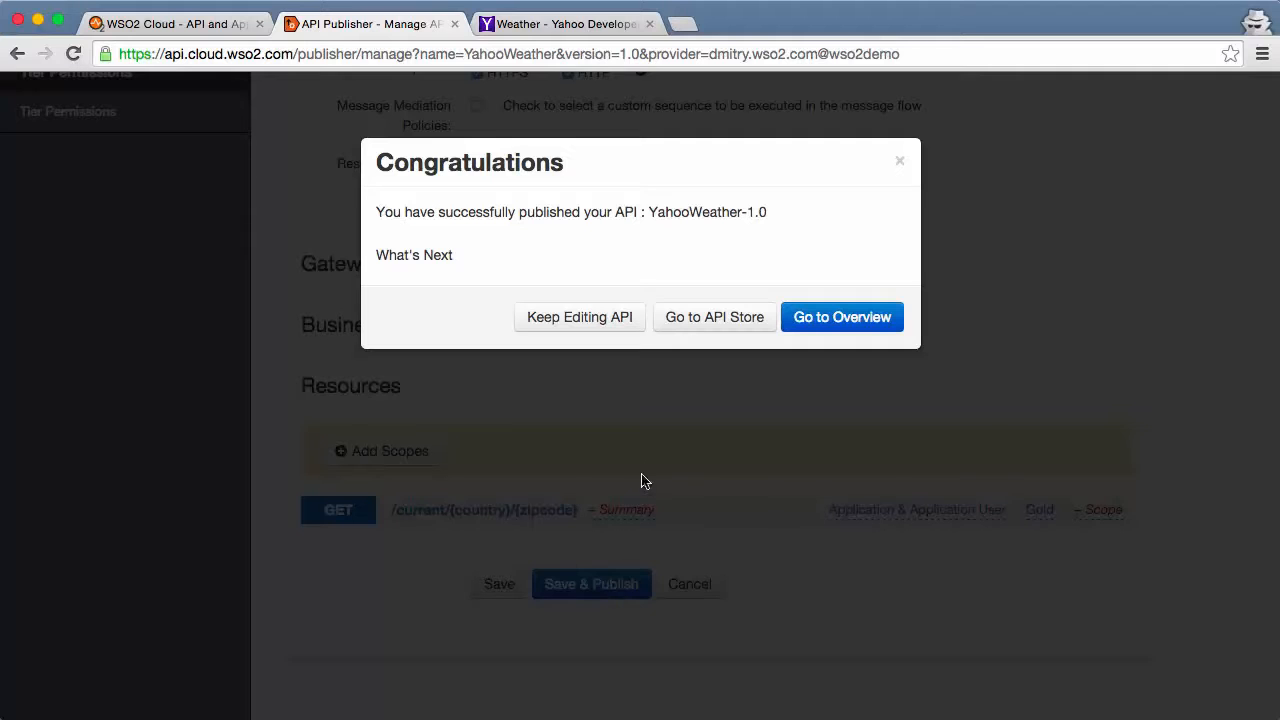
{"action": "left_click", "coordinate": [850, 322]}
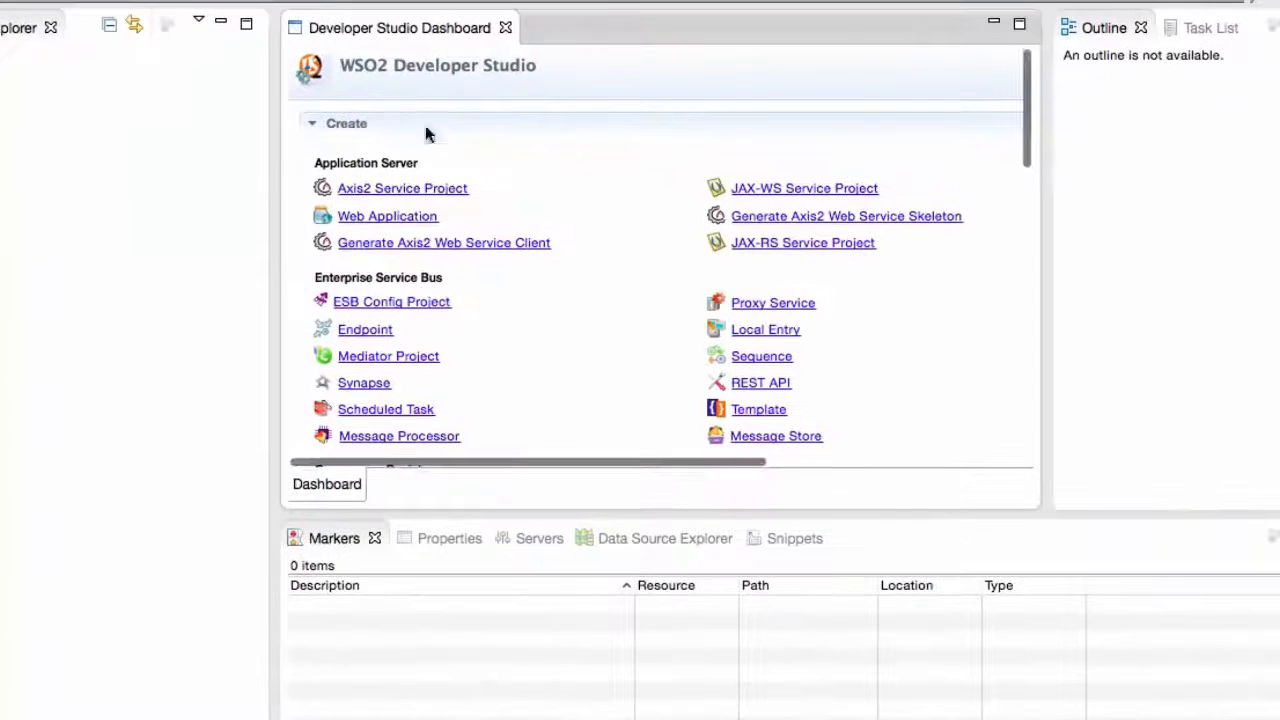
- In WSO2 Developer Studio, create a new ESB Config Project named YahooConfigProject in the default location
{"action": "left_click", "coordinate": [403, 303]}
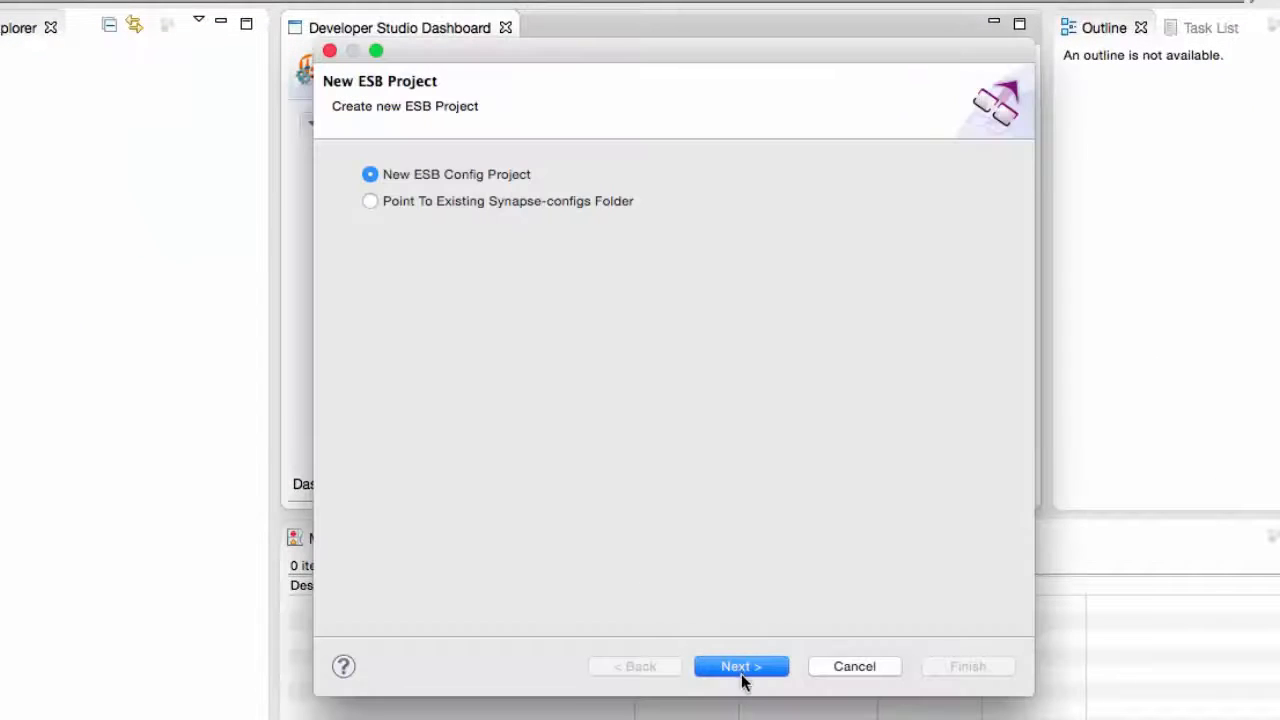
{"action": "left_click", "coordinate": [745, 667]}
{"action": "type", "text": "Y"}
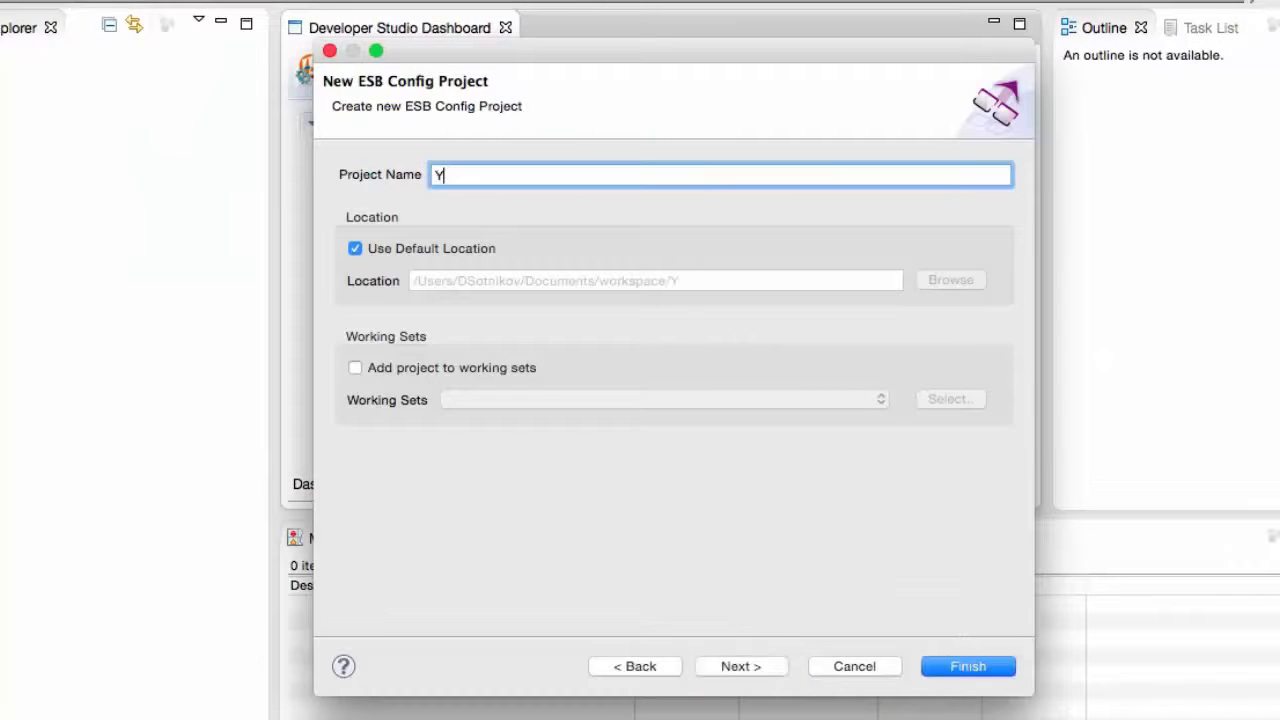
{"action": "type", "text": "ahooConfigProject"}
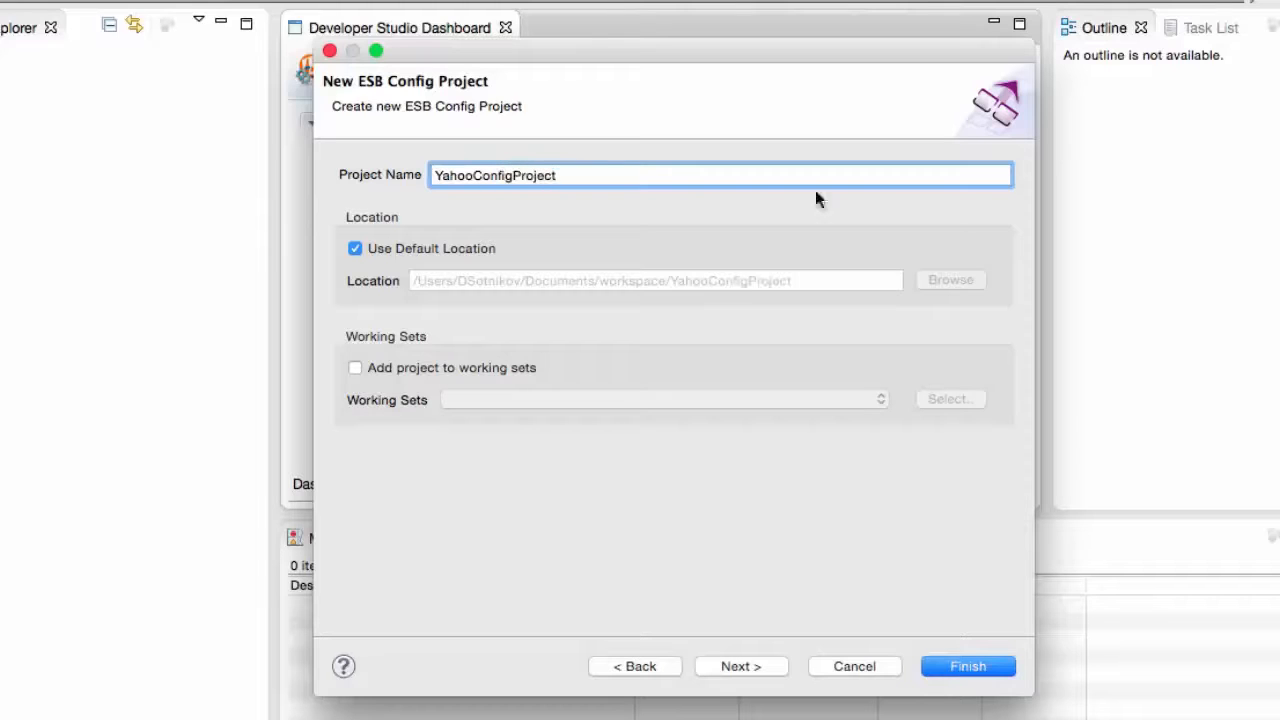
{"action": "left_click", "coordinate": [972, 674]}
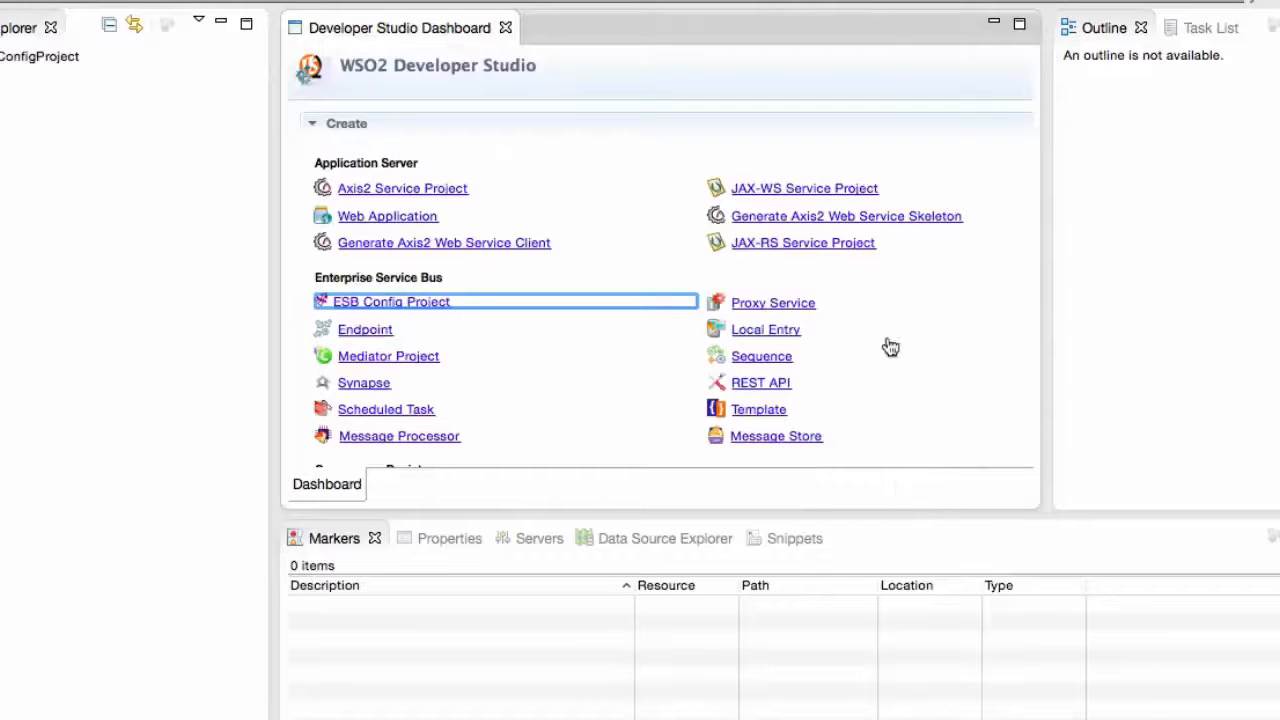
- Create a new sequence named YahooWeatherSequence and save it in YahooConfigProject
{"action": "left_click", "coordinate": [785, 355]}
{"action": "left_click", "coordinate": [657, 686]}
{"action": "type", "text": "YahooWeatherSequence"}
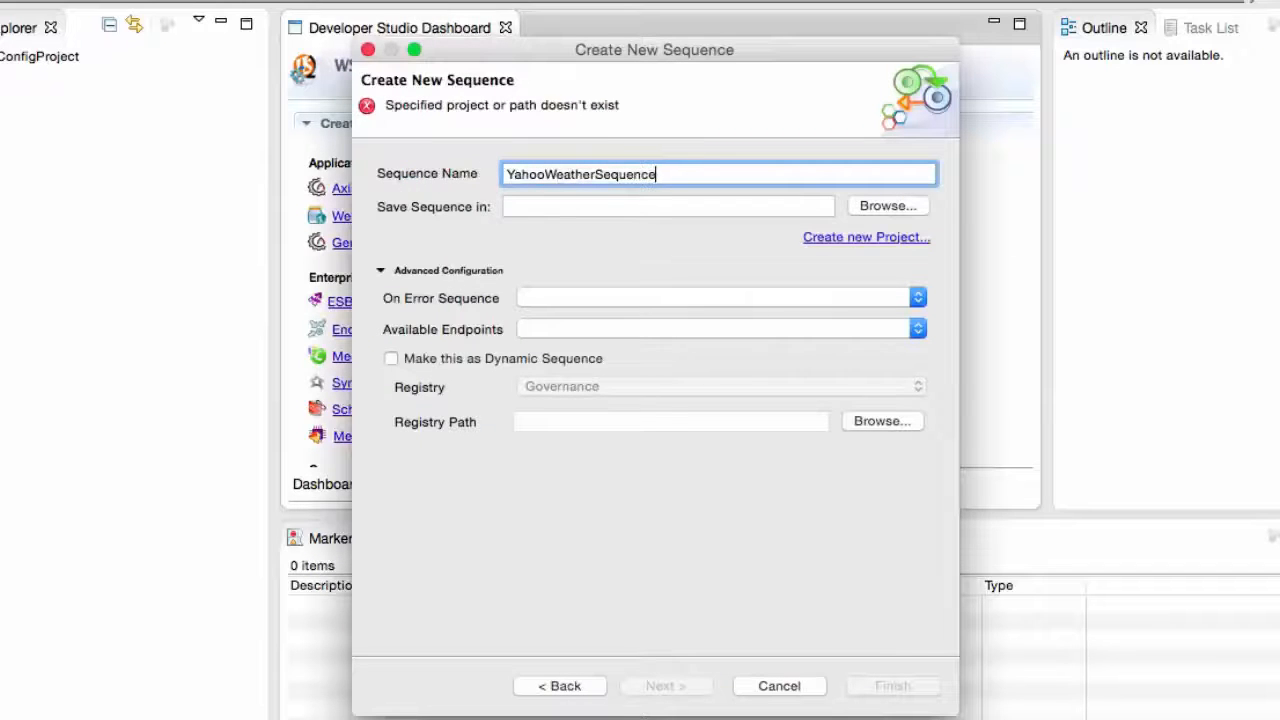
{"action": "left_click", "coordinate": [875, 206]}
{"action": "left_click", "coordinate": [560, 122]}
{"action": "left_click", "coordinate": [818, 509]}
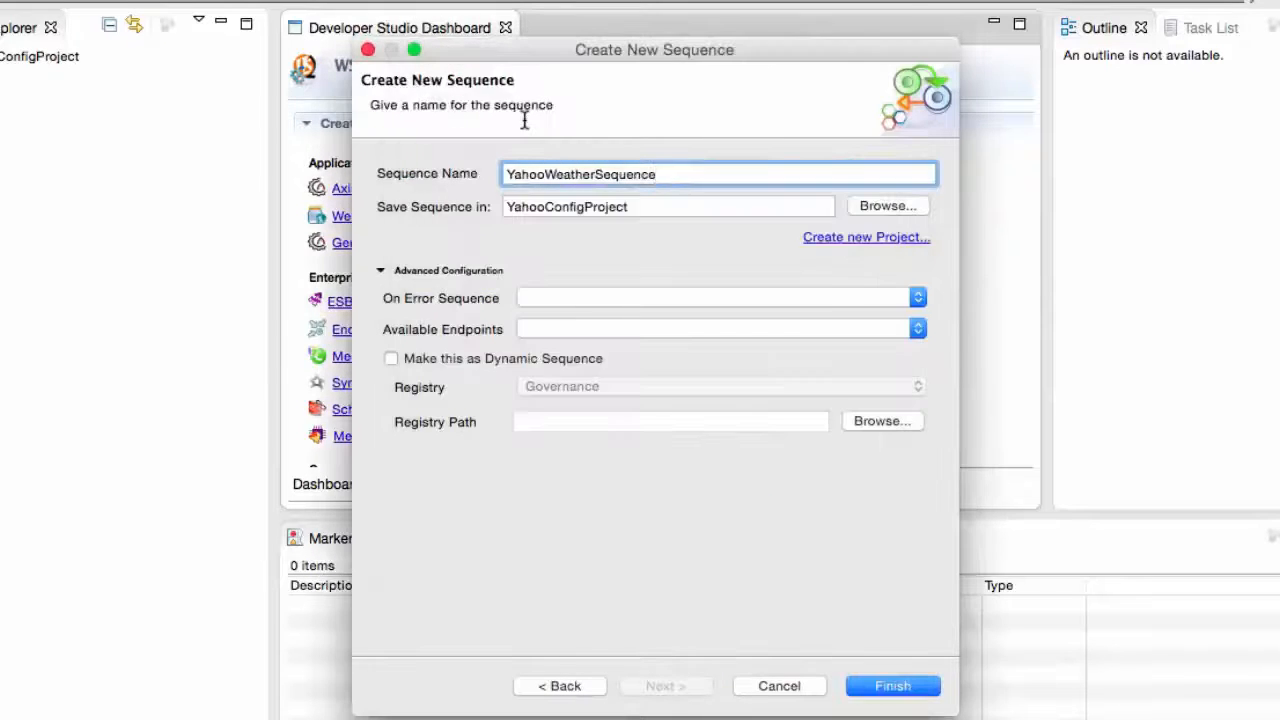
{"action": "left_click", "coordinate": [905, 686]}
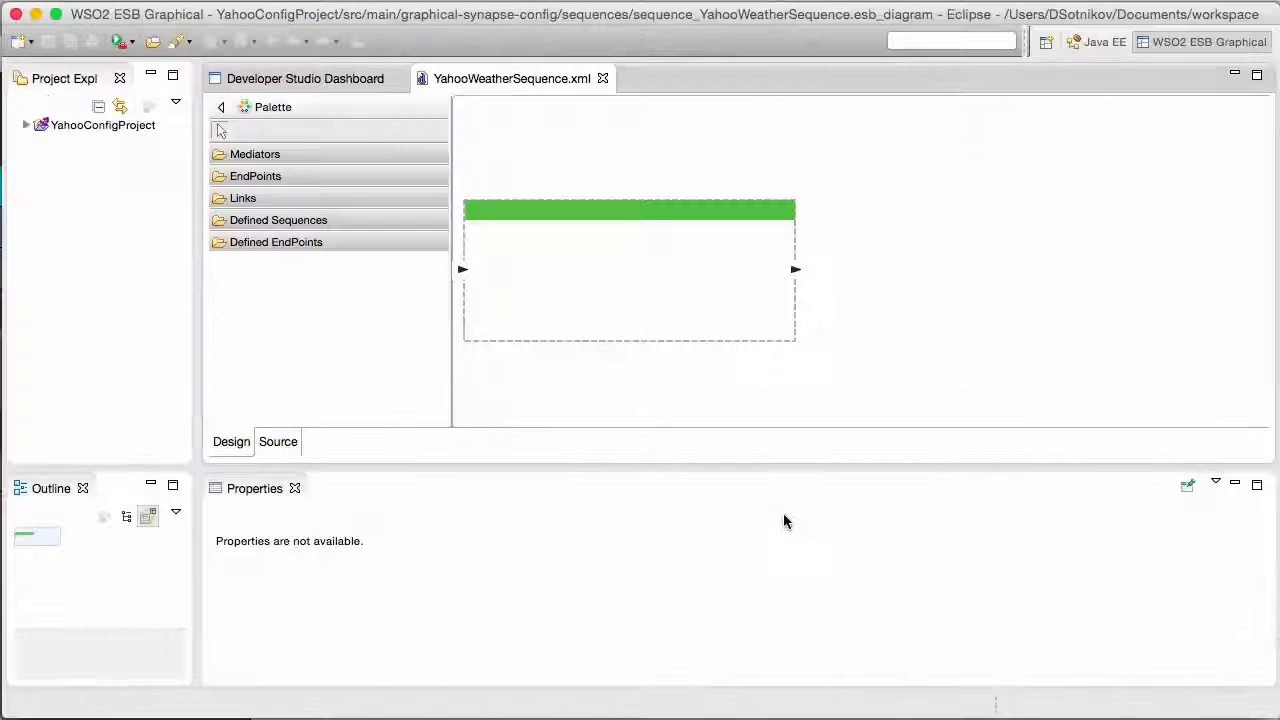
- Add a Property mediator to the flow of YahooWeatherSequence
{"action": "left_click", "coordinate": [255, 154]}
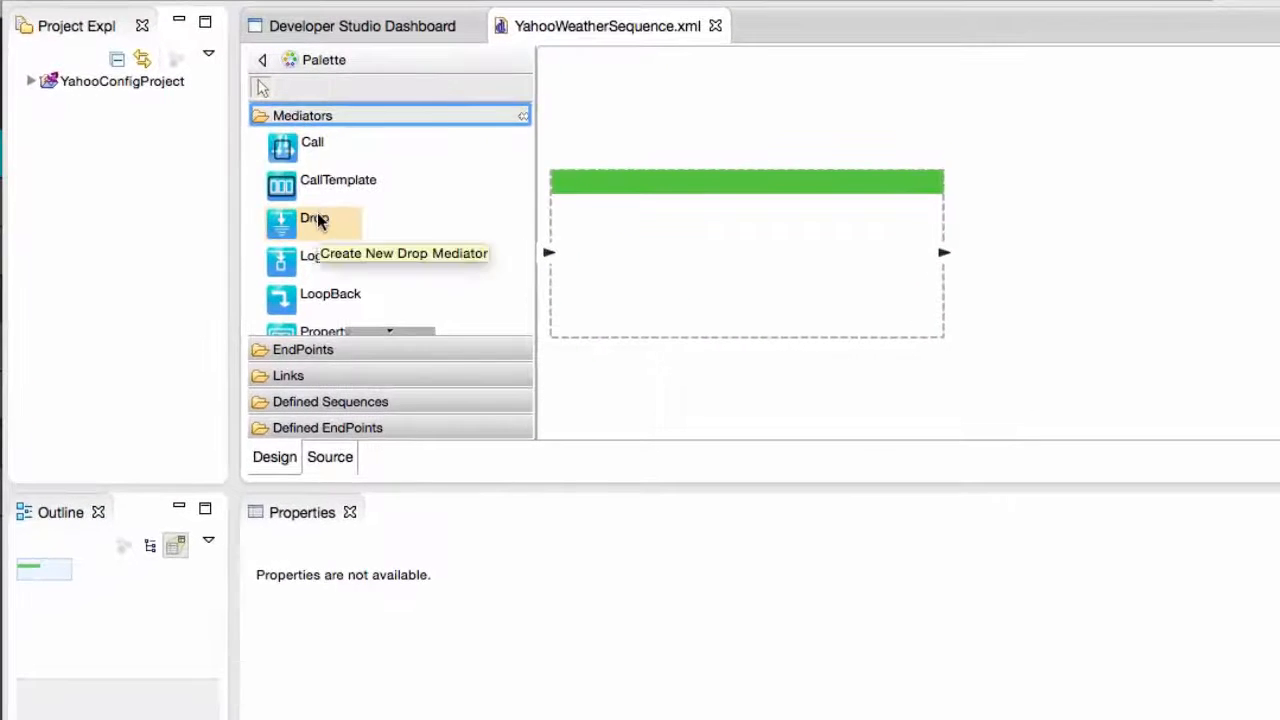
{"action": "scroll", "coordinate": [318, 220], "scroll_direction": "down", "scroll_amount": 2}
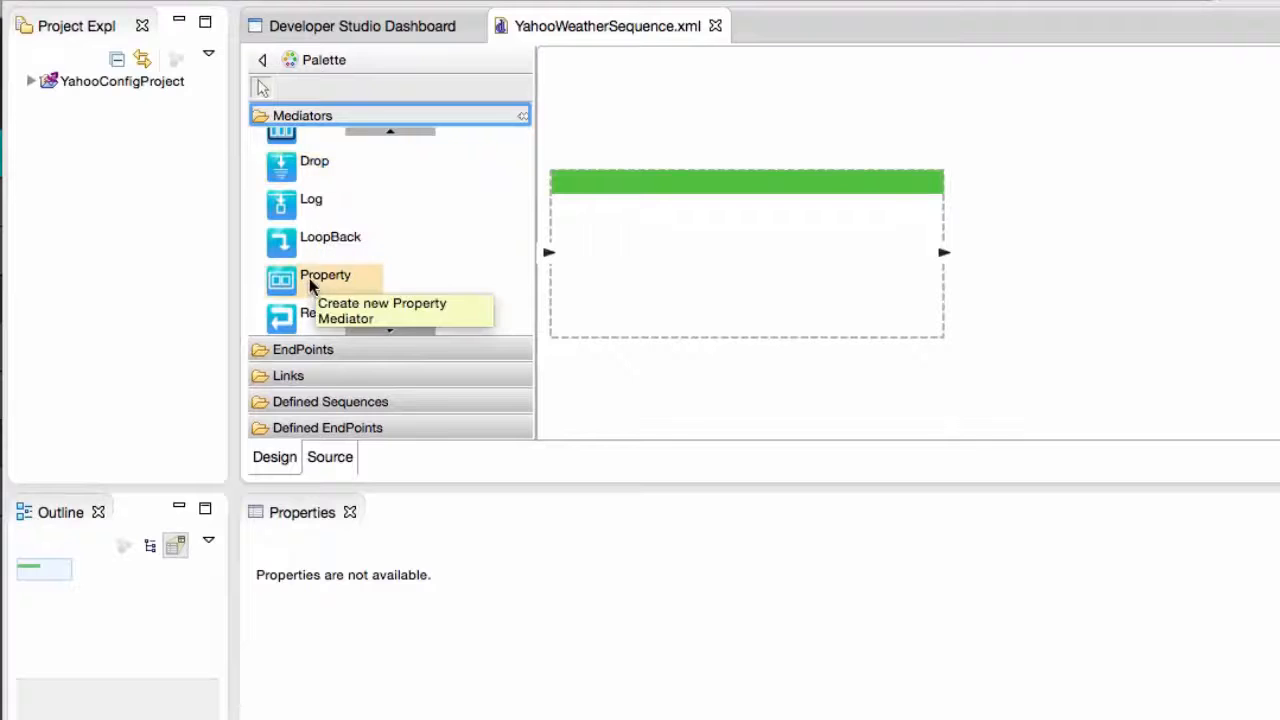
{"action": "left_click", "coordinate": [285, 278]}
{"action": "left_click", "coordinate": [572, 261]}
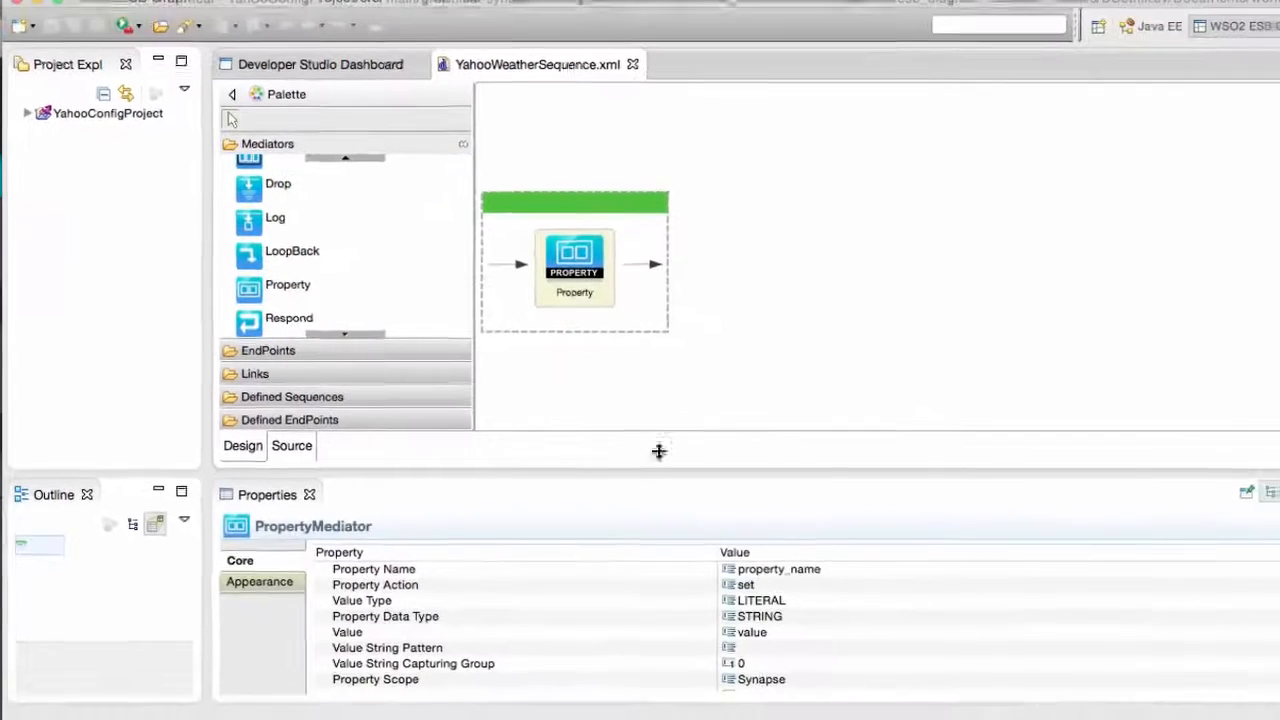
- Name the Property mediator's property YQL and set its value type to EXPRESSION
{"action": "left_click", "coordinate": [729, 561]}
{"action": "type", "text": "YQL"}
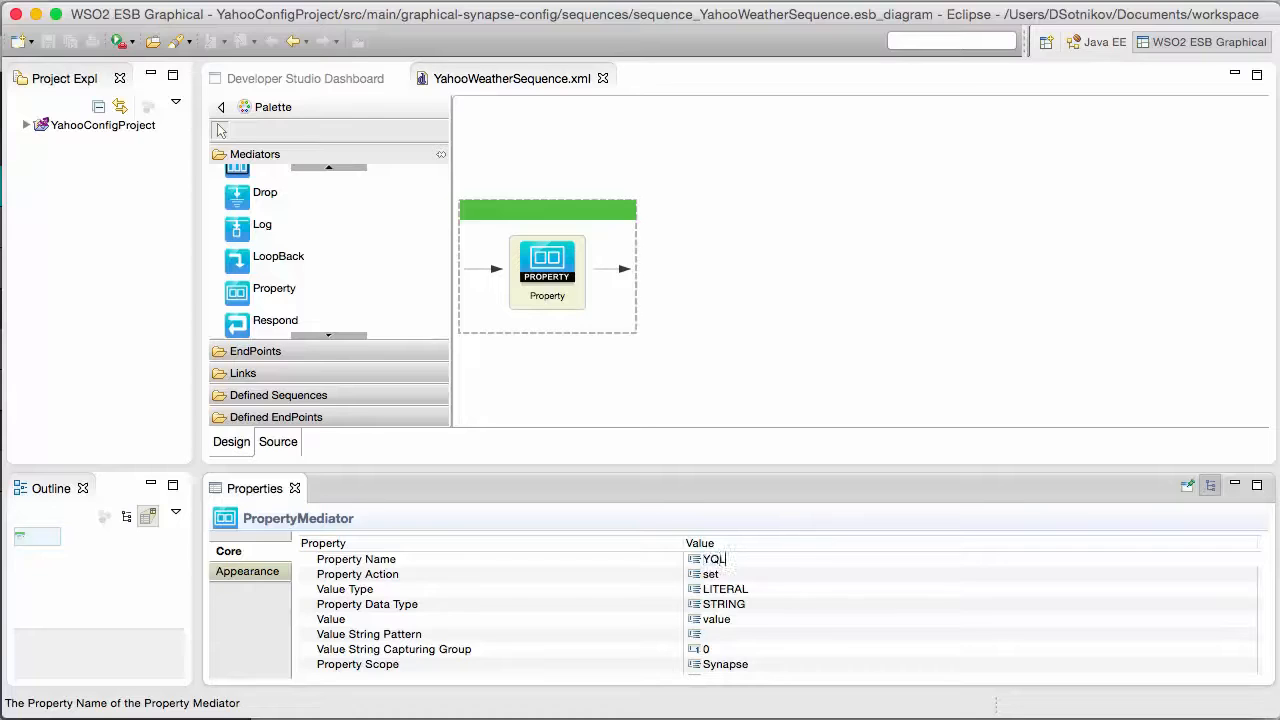
{"action": "left_click", "coordinate": [718, 592]}
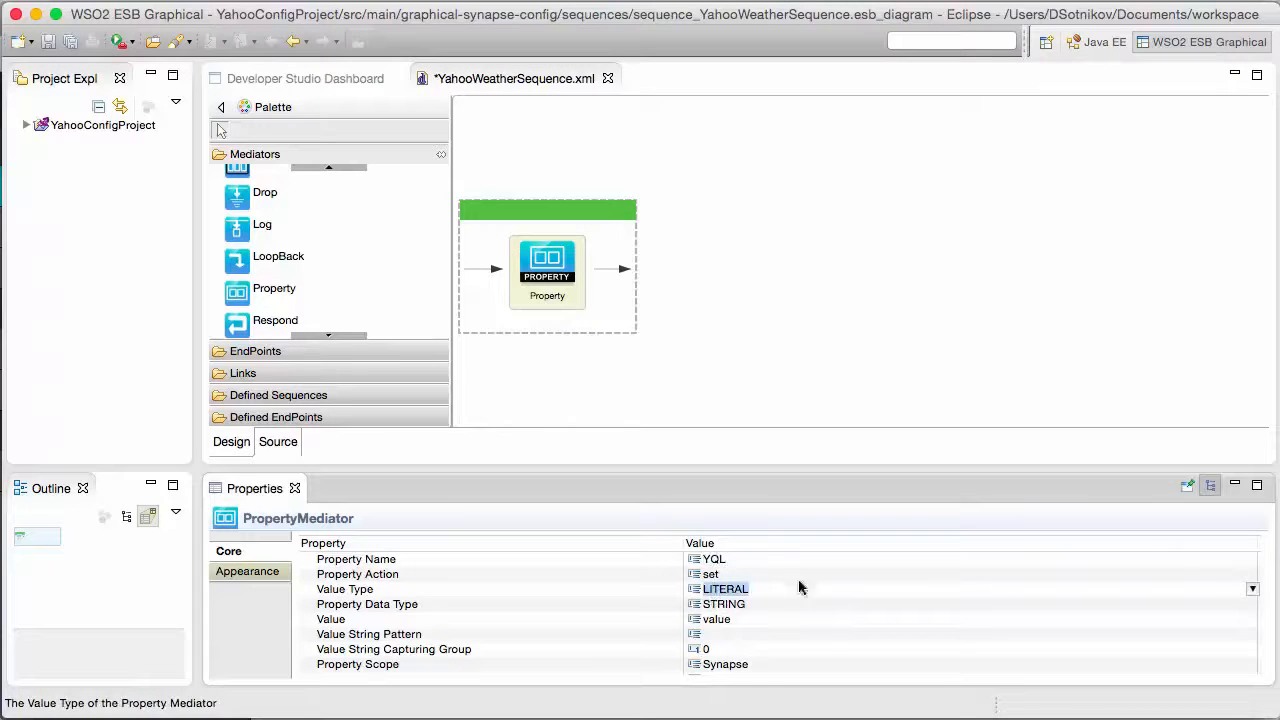
{"action": "left_click", "coordinate": [1252, 589]}
{"action": "left_click", "coordinate": [760, 620]}
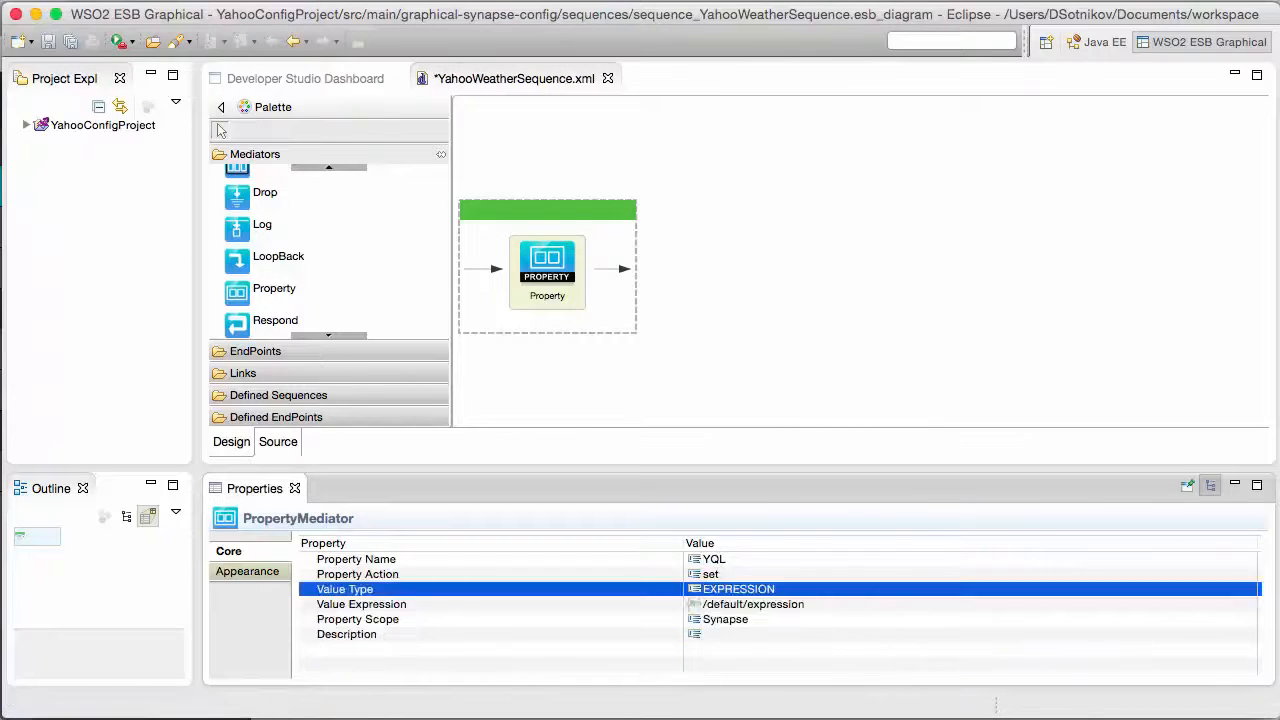
- Open the YQL value expression for editing, and in Untitled.txt start a concat expression with the Yahoo URL's quoted part from ?q=select through text%3D%22
{"action": "left_click", "coordinate": [765, 605]}
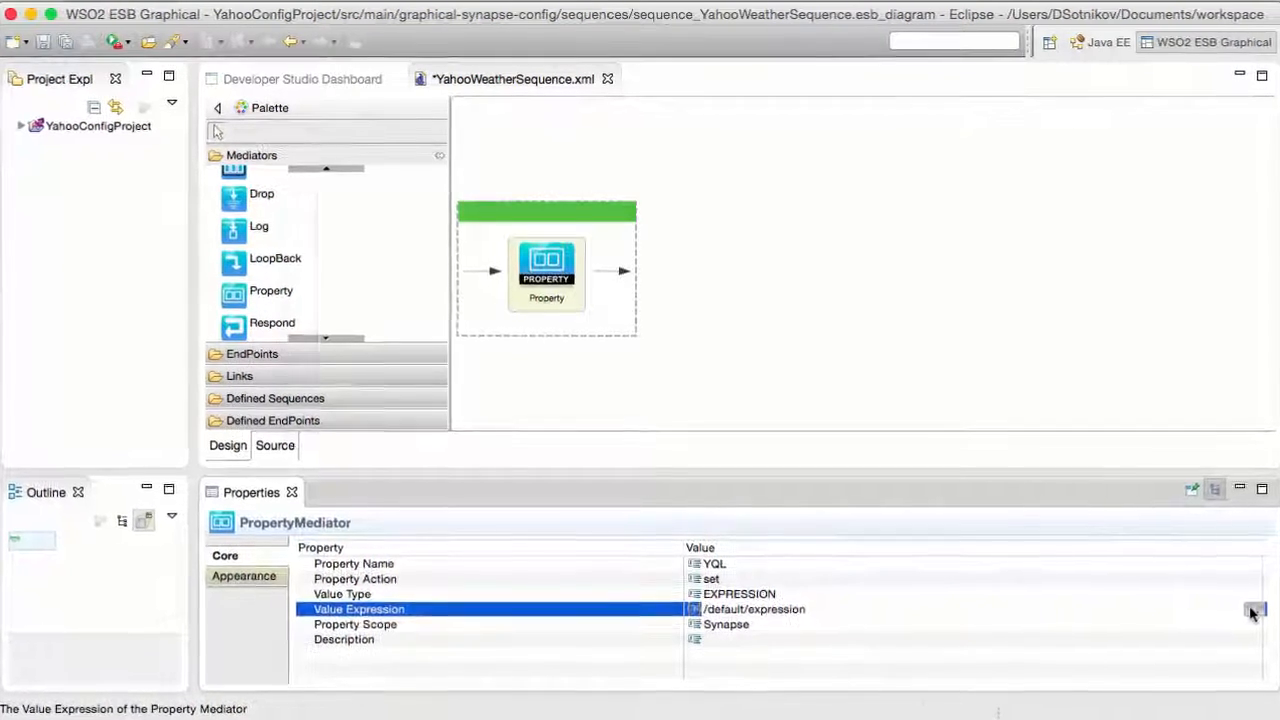
{"action": "left_click", "coordinate": [1251, 606]}
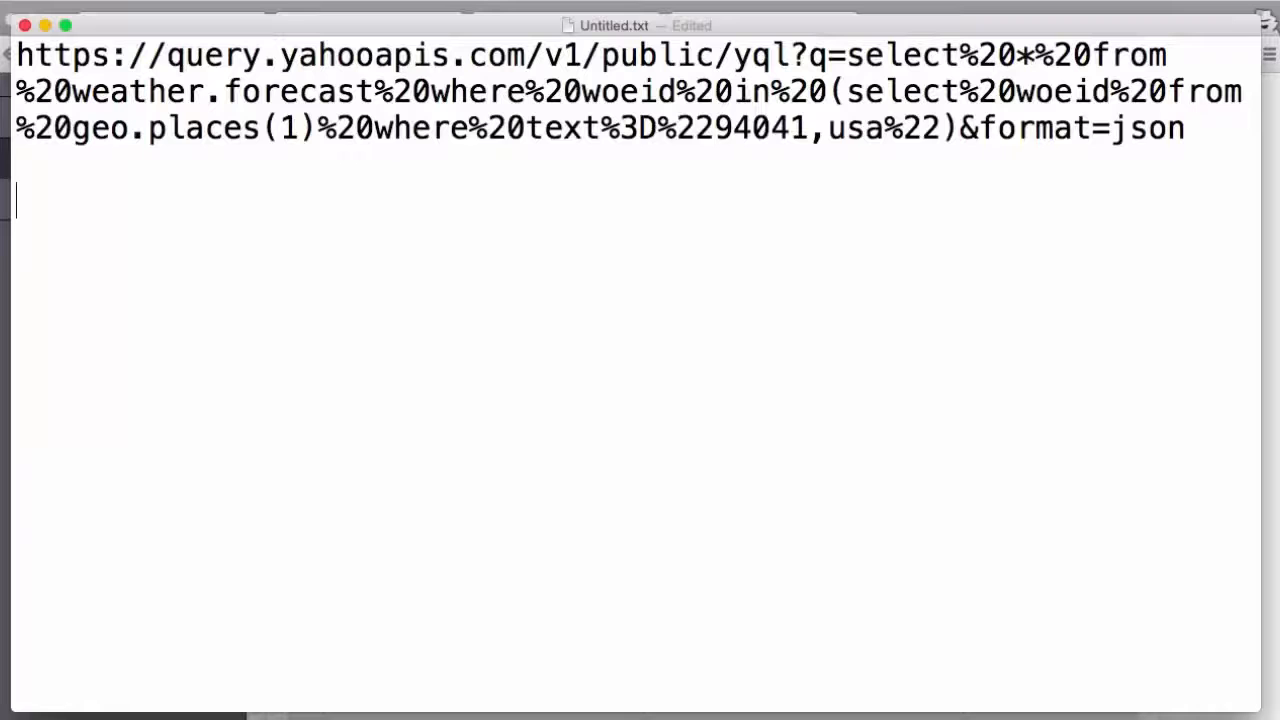
{"action": "type", "text": "concat"}
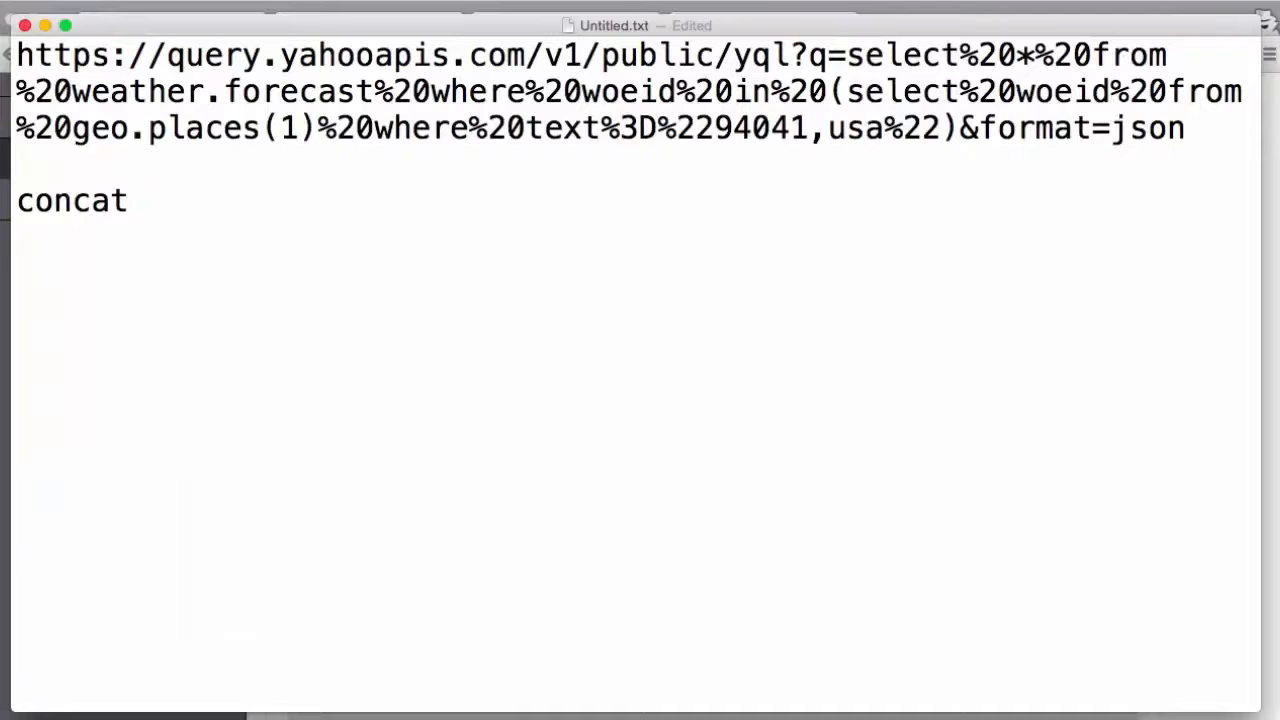
{"action": "type", "text": "('"}
{"action": "left_click_drag", "start_coordinate": [795, 50], "coordinate": [715, 128]}
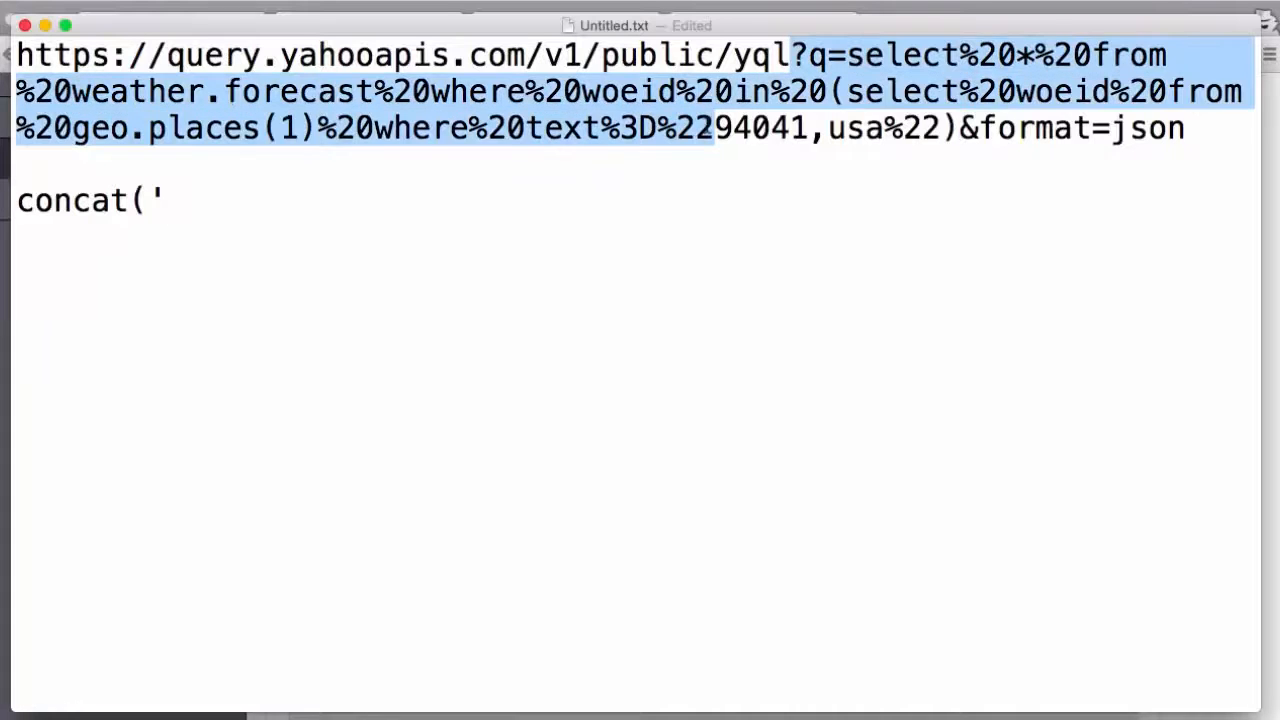
{"action": "key", "text": "super+c"}
{"action": "left_click", "coordinate": [371, 211]}
{"action": "key", "text": "super+v"}
{"action": "type", "text": "'"}
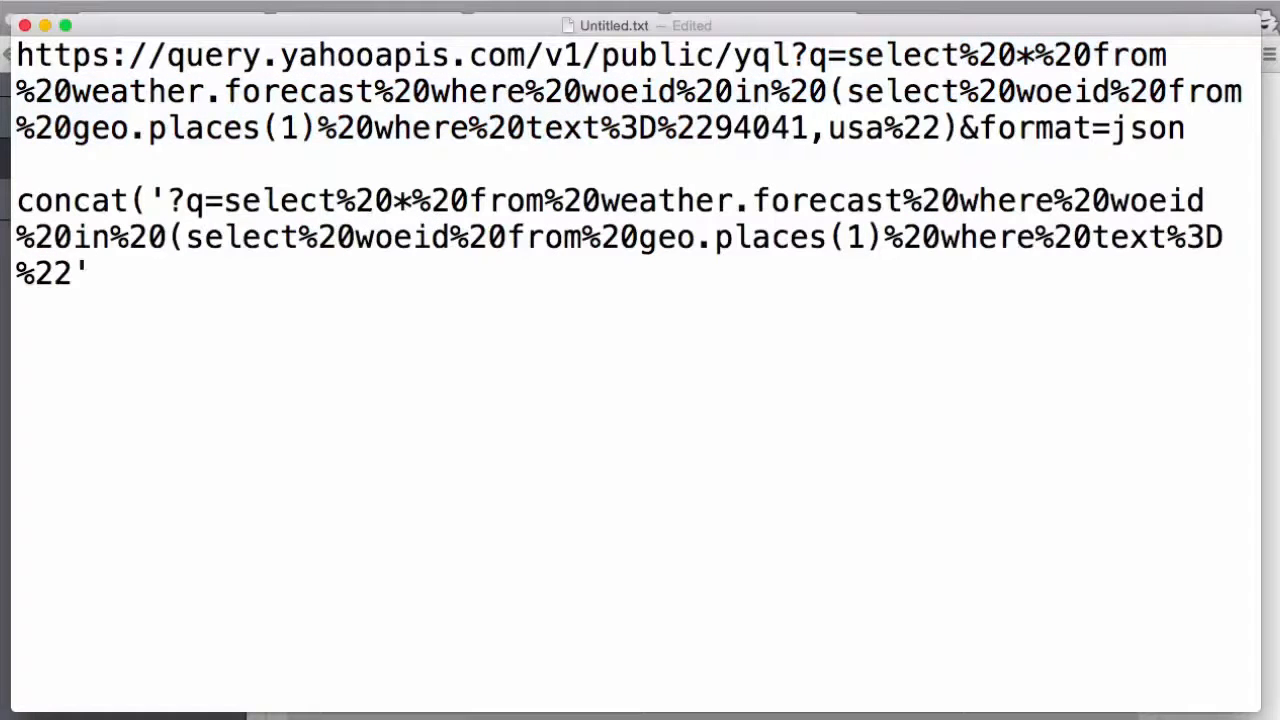
- Append syn:get-property('uri.var.zipcode') as the second argument of the concat expression in the text file
{"action": "type", "text": ",syn:"}
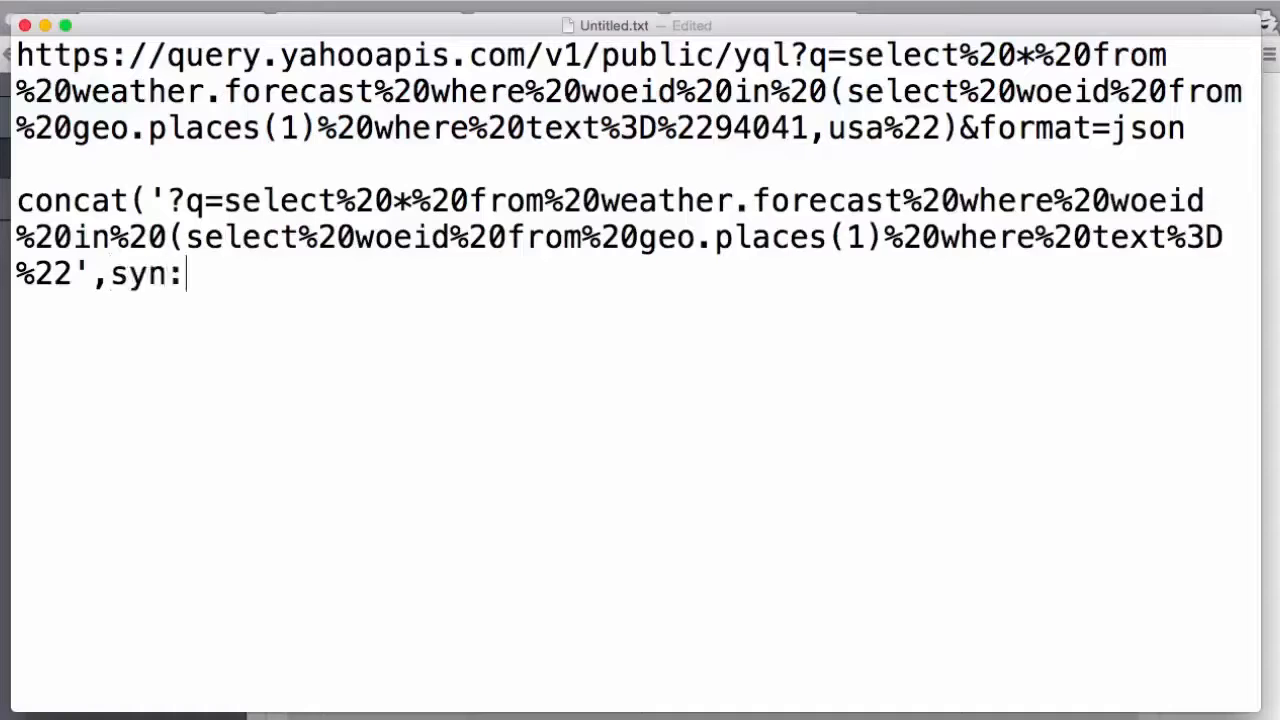
{"action": "type", "text": "get-prope"}
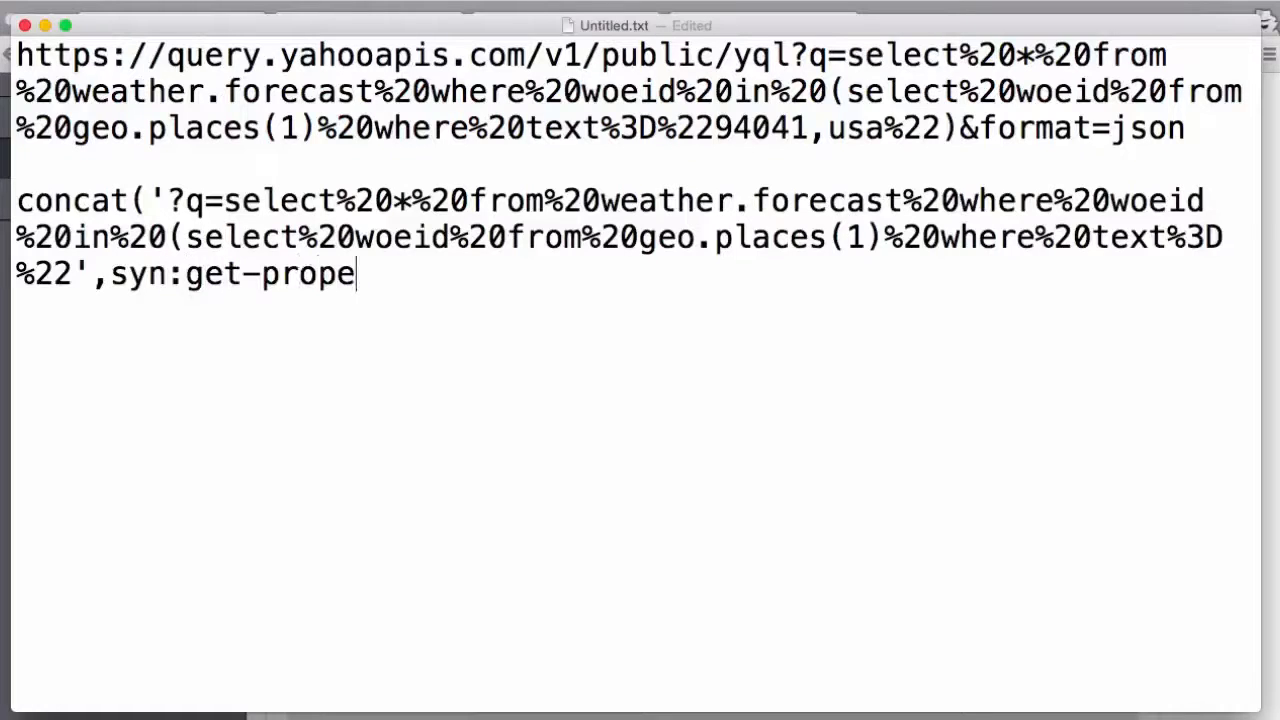
{"action": "type", "text": "rty('"}
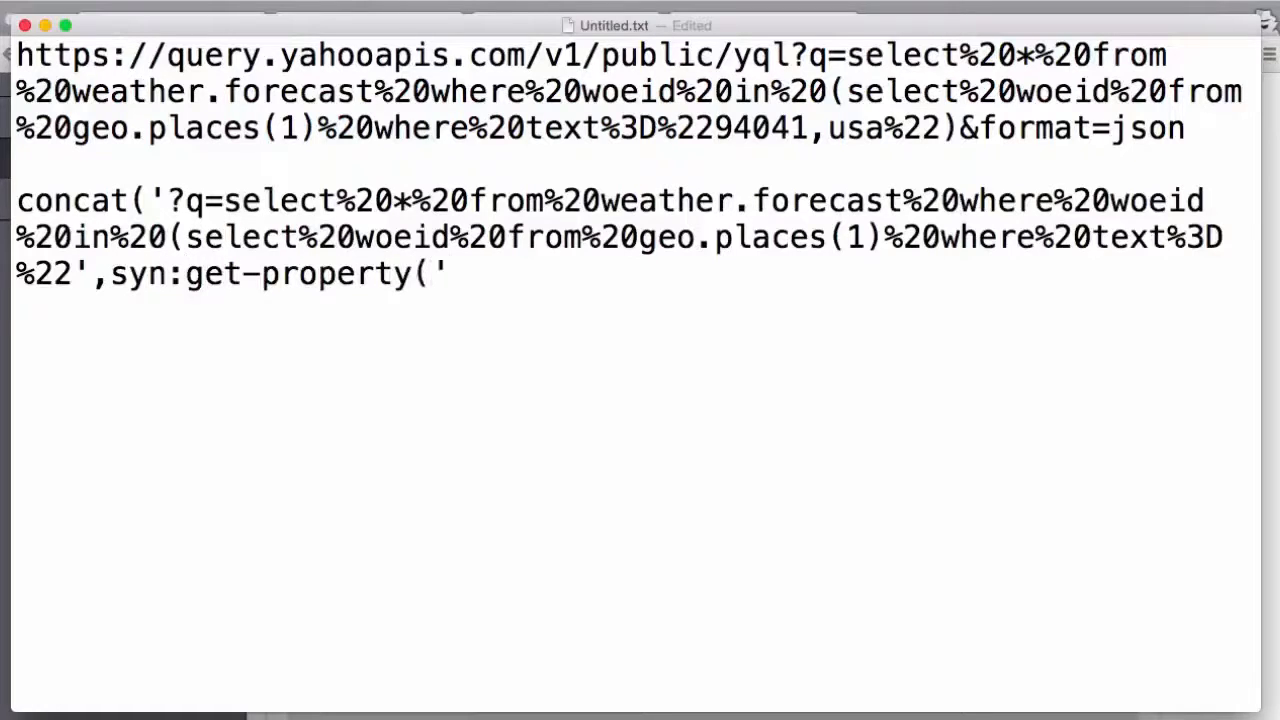
{"action": "type", "text": "uri.var"}
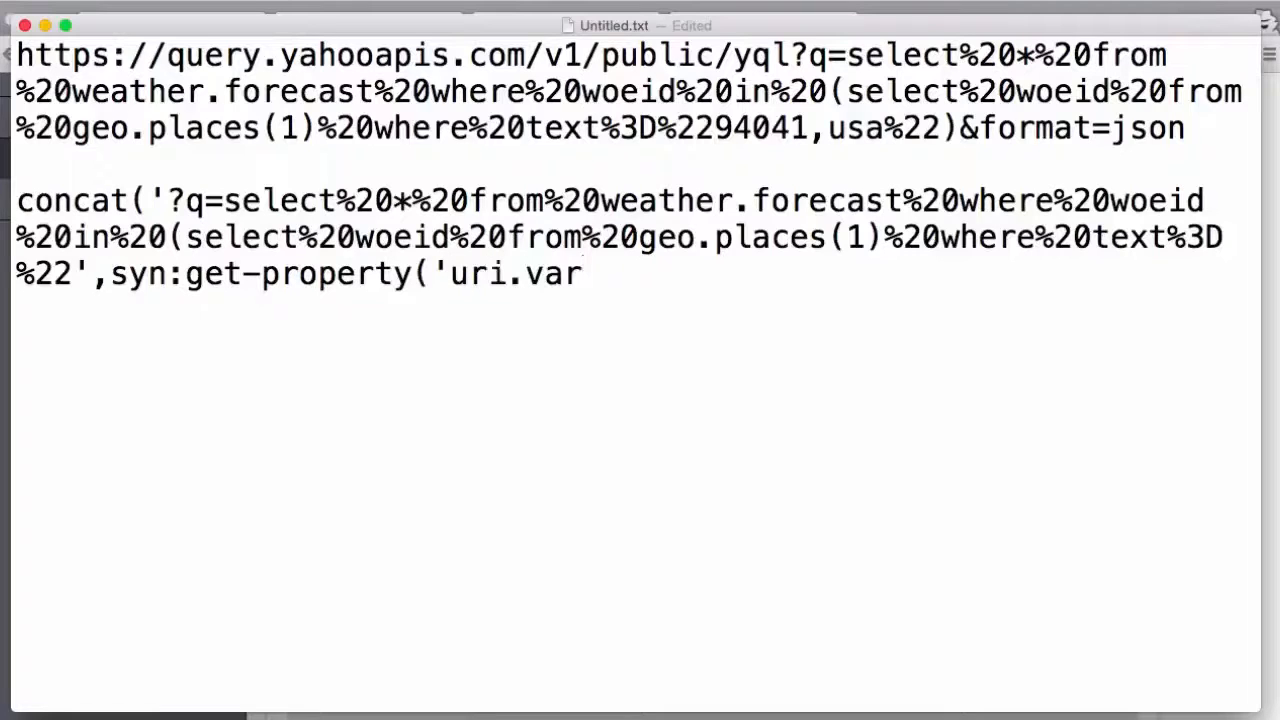
{"action": "type", "text": ".zipcode"}
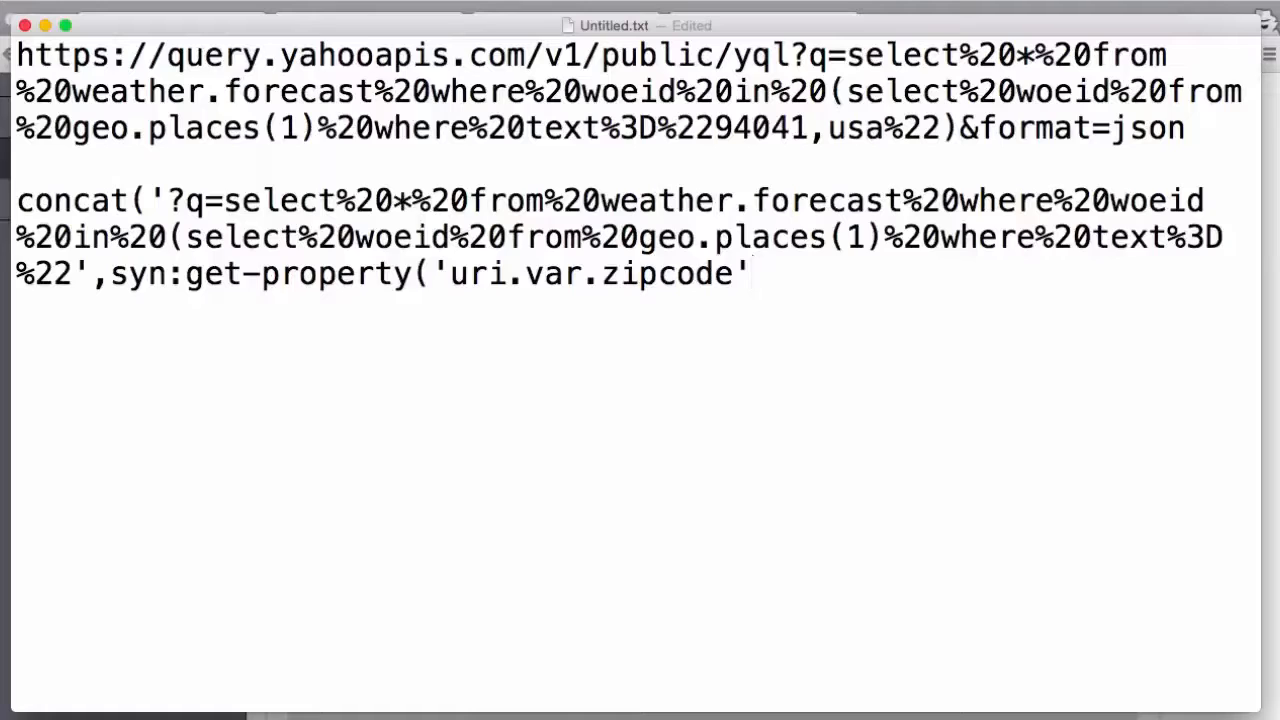
- Add a quoted comma and syn:get-property('uri.var.country') as further arguments of the concat expression
{"action": "type", "text": "'),',',syn:get-property"}
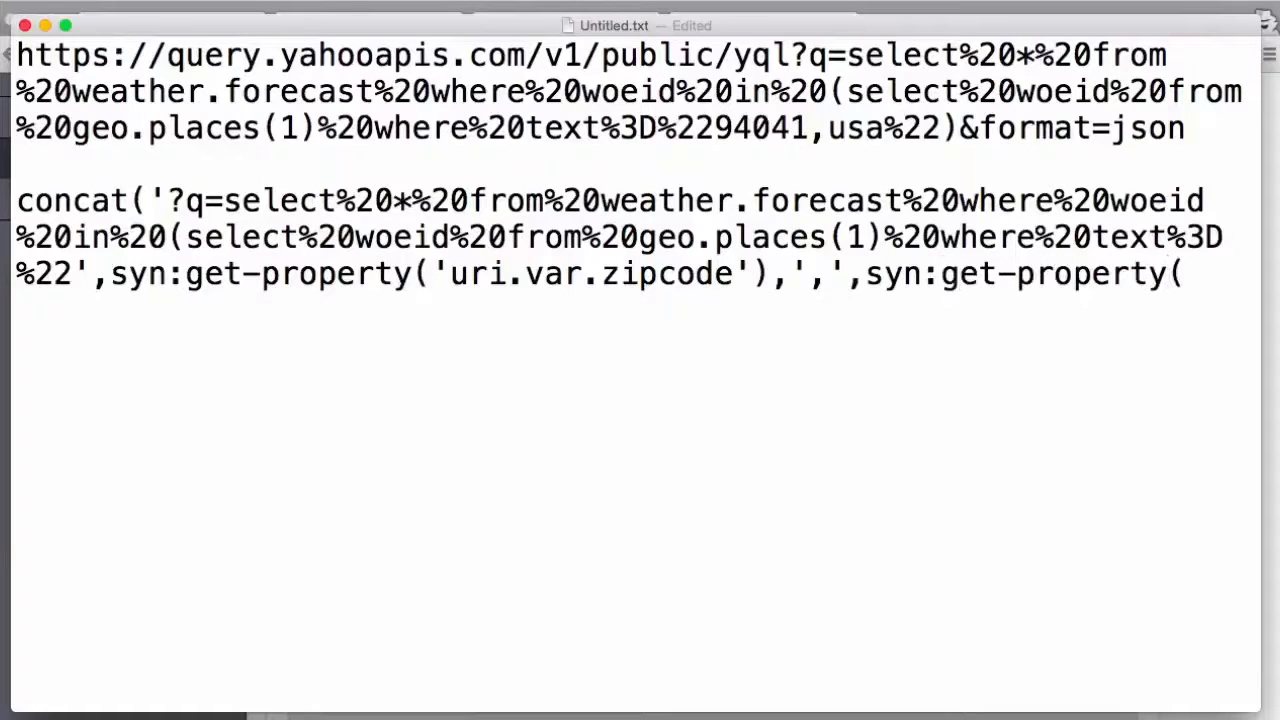
{"action": "type", "text": "('uri.var"}
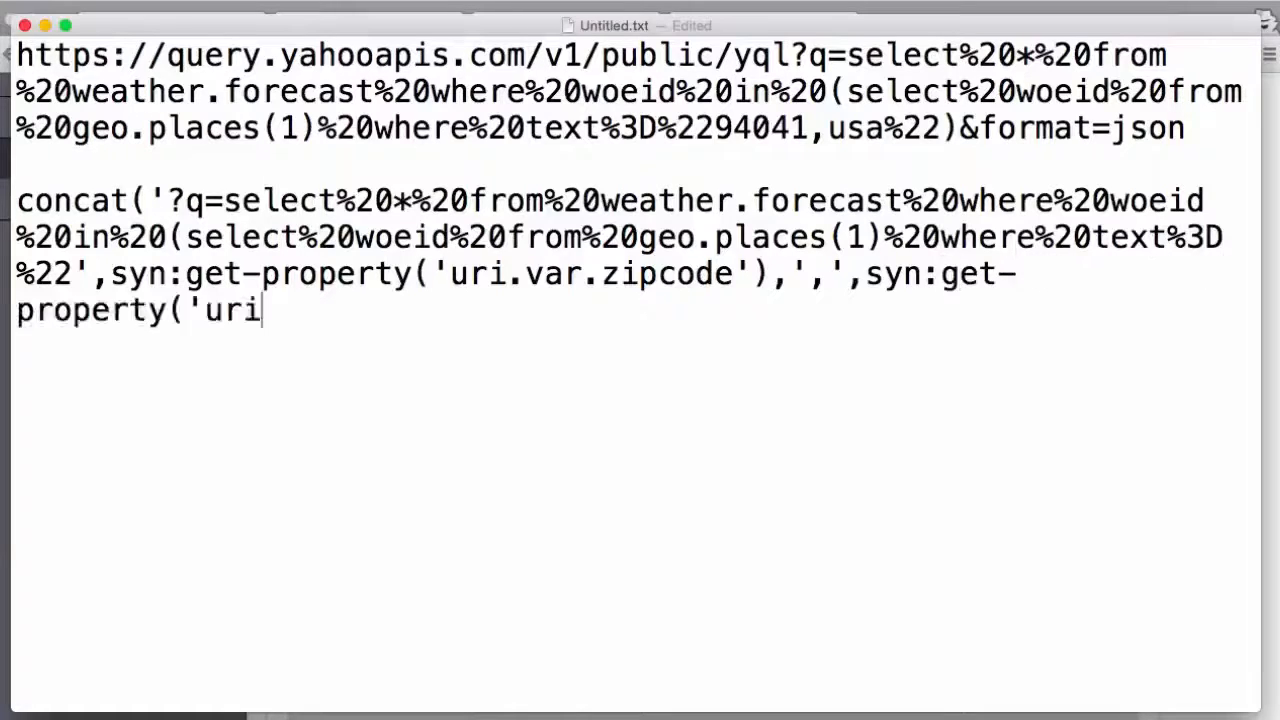
{"action": "type", "text": ".count"}
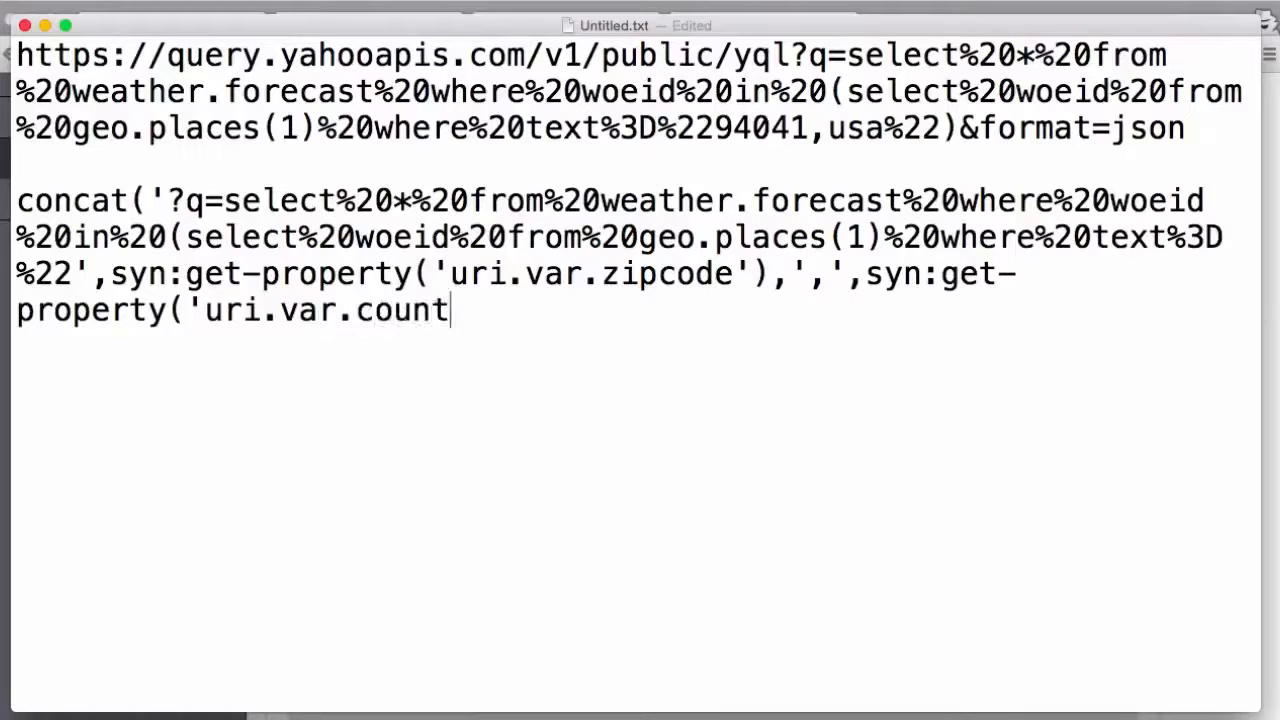
{"action": "type", "text": "ry'),'"}
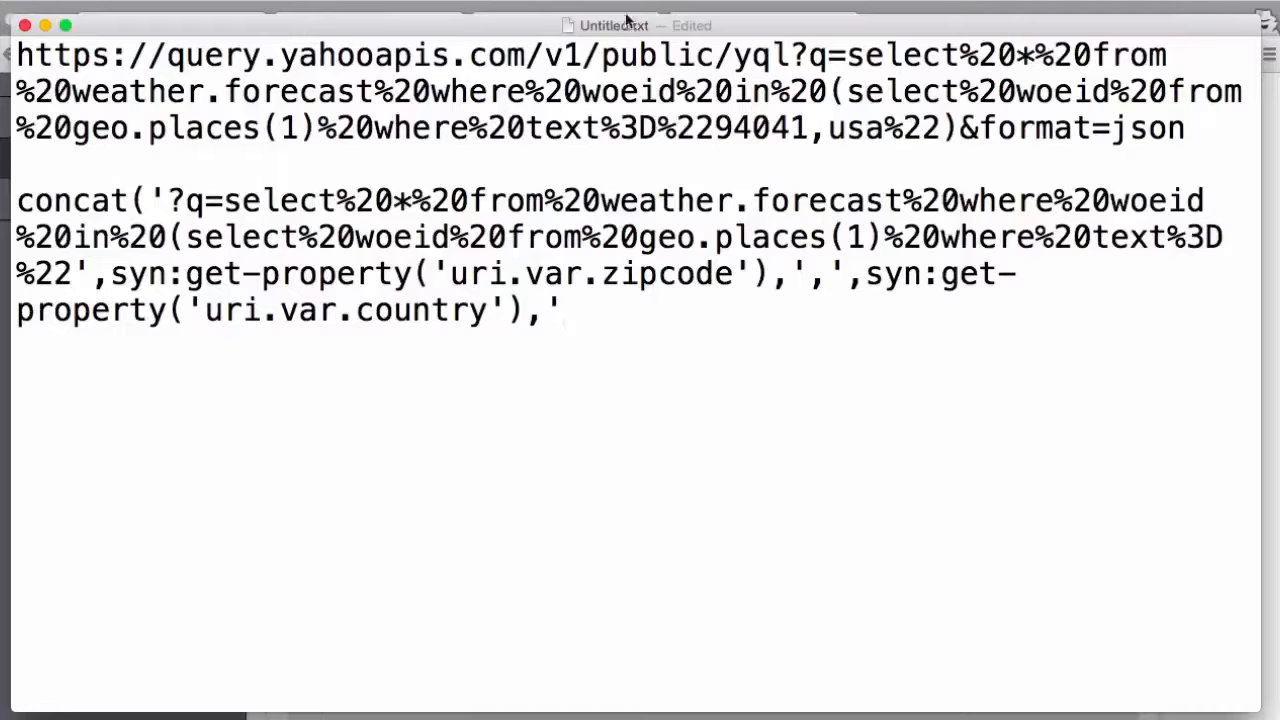
- Add the ending of the Yahoo URL, '%22)&format=json', as the last quoted argument of the concat expression
{"action": "left_click_drag", "start_coordinate": [884, 127], "coordinate": [1198, 129]}
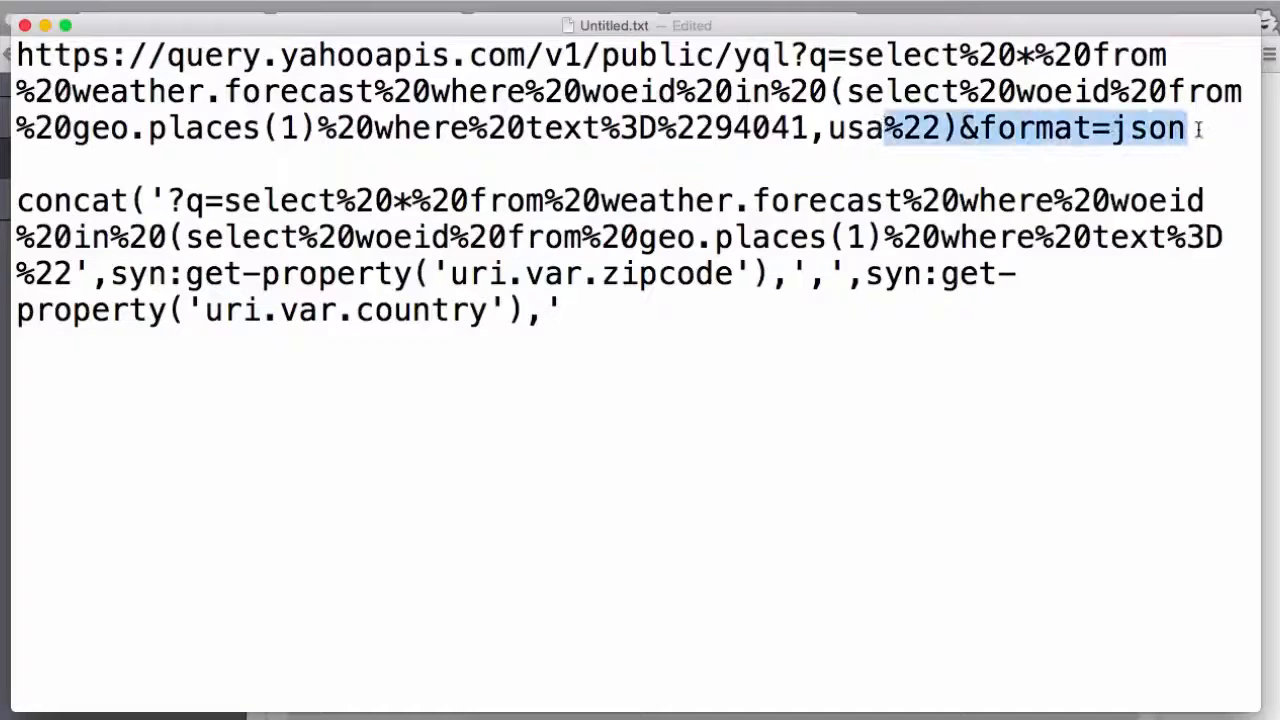
{"action": "key", "text": "super+c"}
{"action": "left_click", "coordinate": [683, 304]}
{"action": "key", "text": "super+v"}
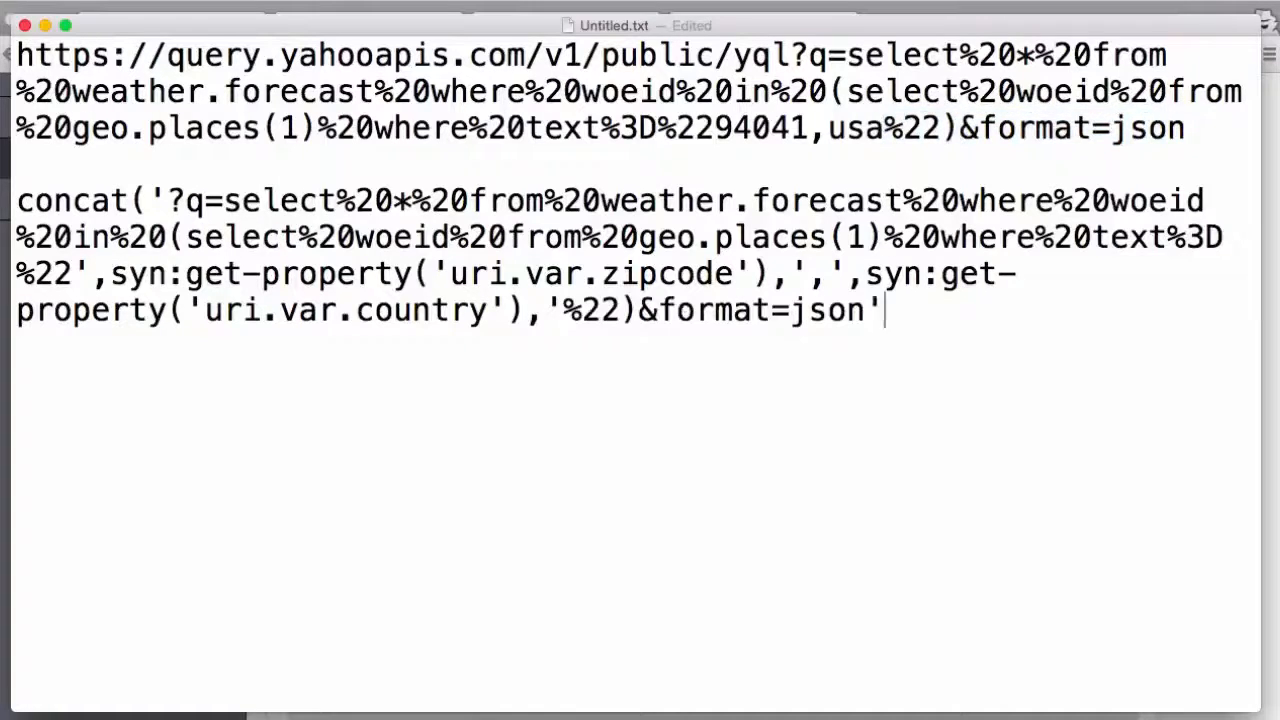
- Copy the whole concat expression into Developer Studio as the YQL property's value expression and accept it
{"action": "triple_click", "coordinate": [662, 306]}
{"action": "key", "text": "super+c"}
{"action": "key", "text": "super+Tab"}
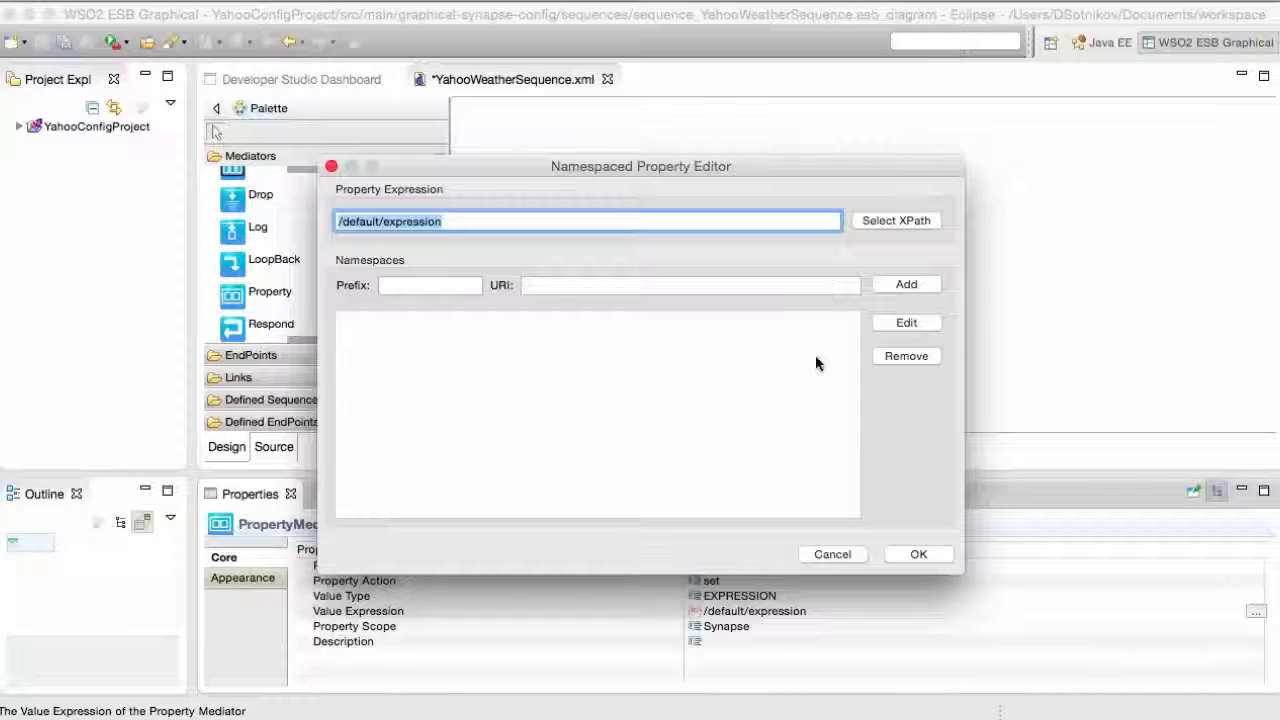
{"action": "key", "text": "super+v"}
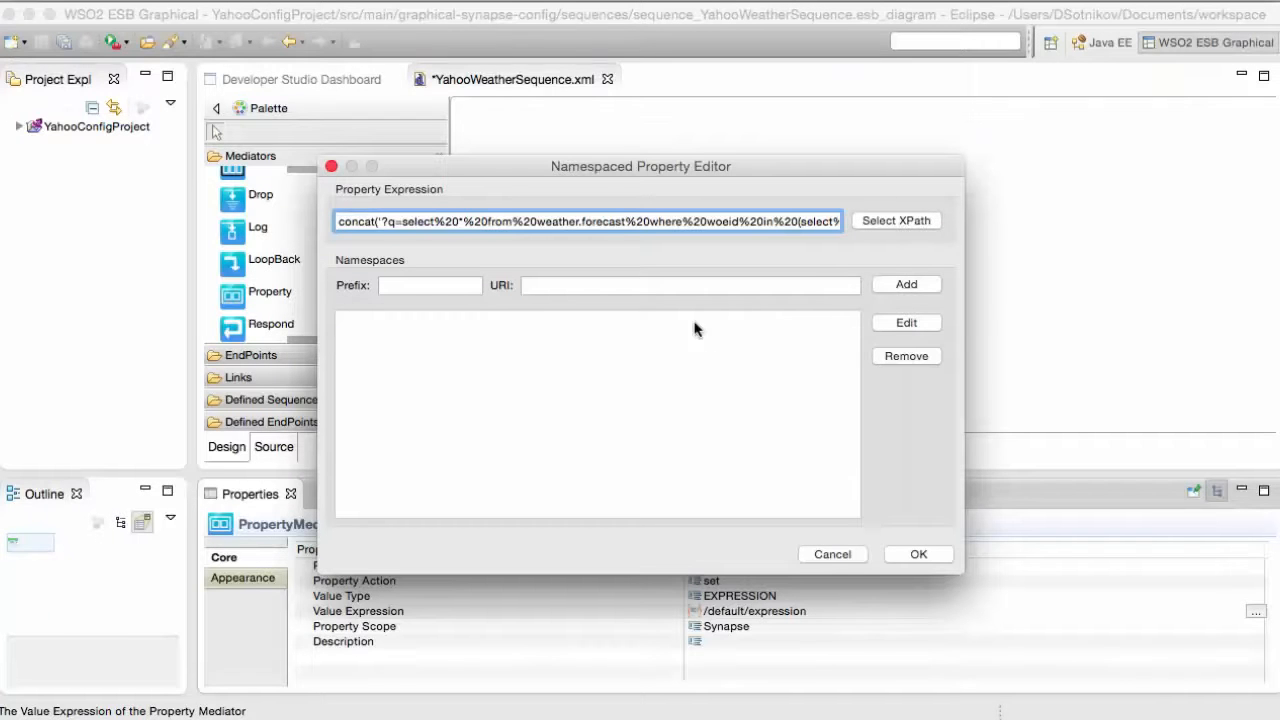
{"action": "left_click", "coordinate": [918, 554]}
- Add a second Property mediator after the first one in YahooWeatherSequence and name its property REST_URL_POSTFIX
{"action": "left_click", "coordinate": [270, 291]}
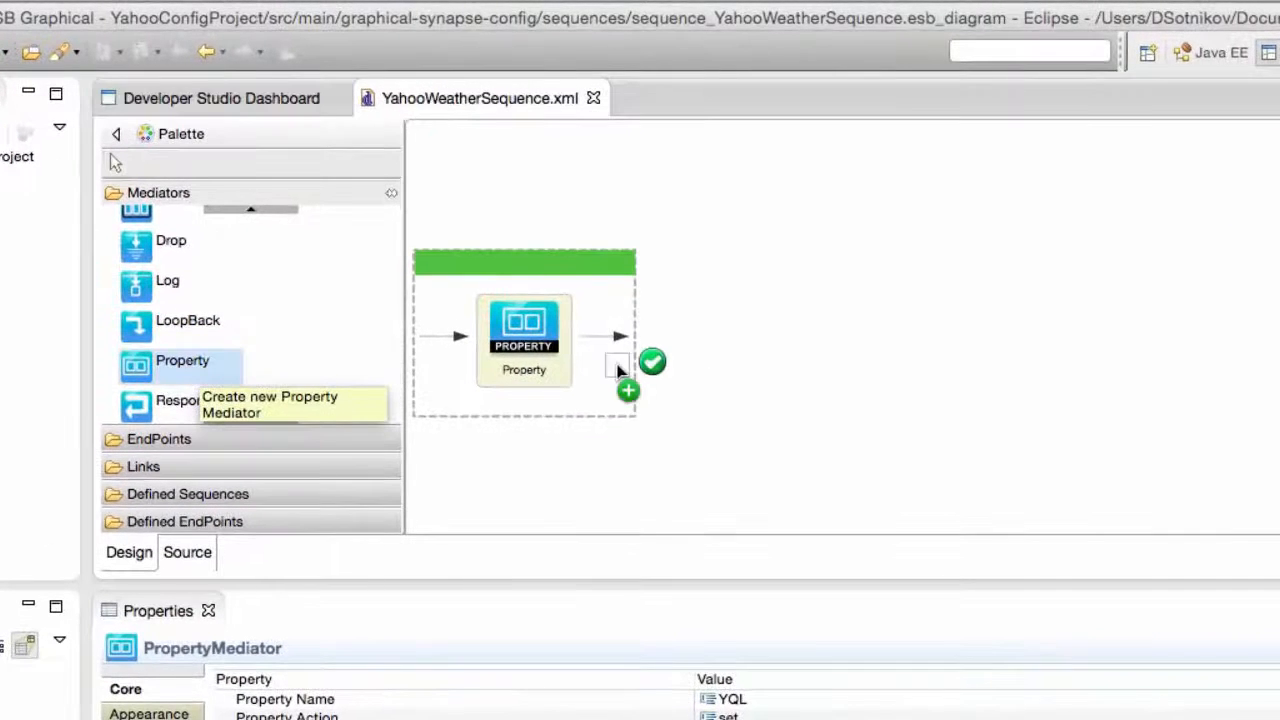
{"action": "left_click", "coordinate": [609, 341]}
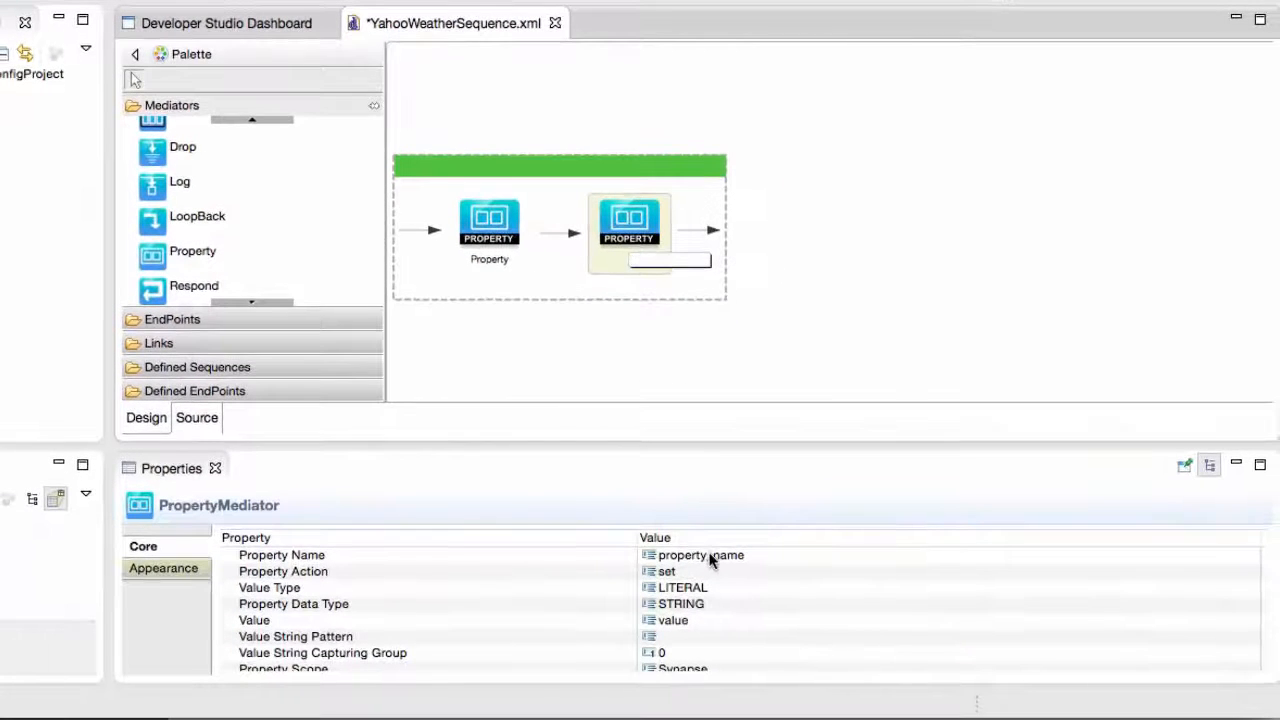
{"action": "left_click", "coordinate": [710, 557]}
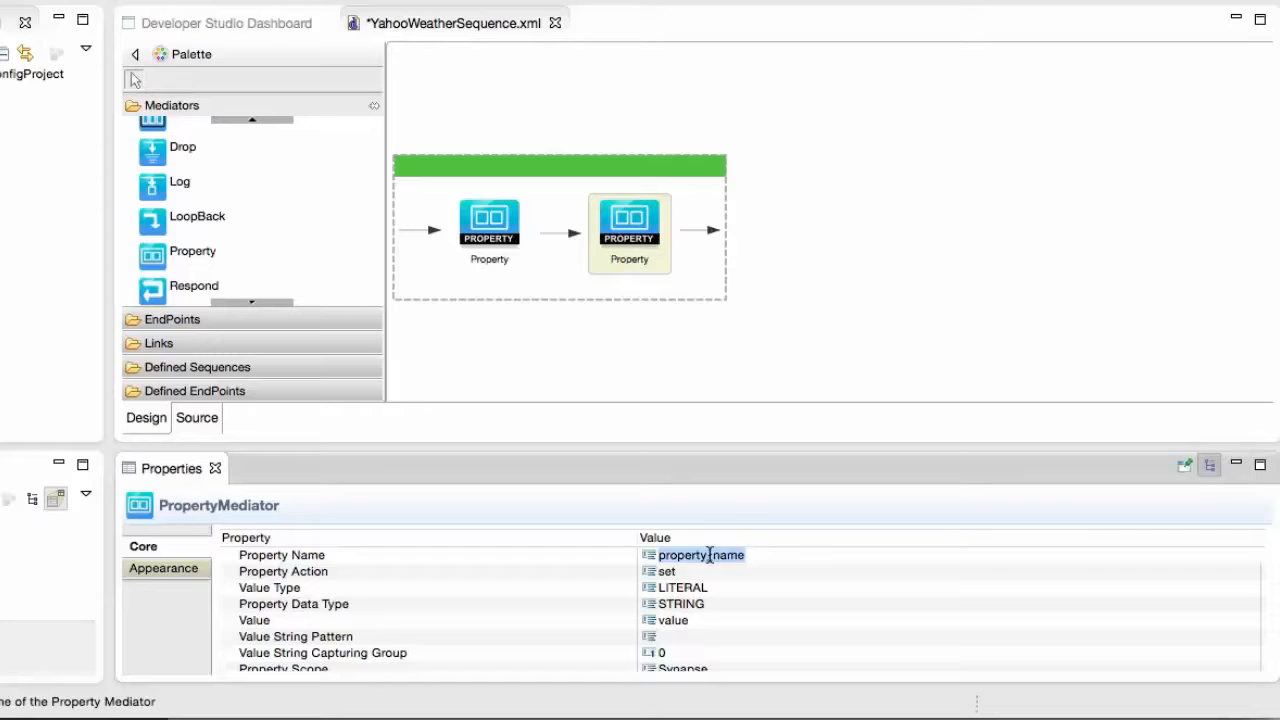
{"action": "type", "text": "REST_URL_POSTFIX"}
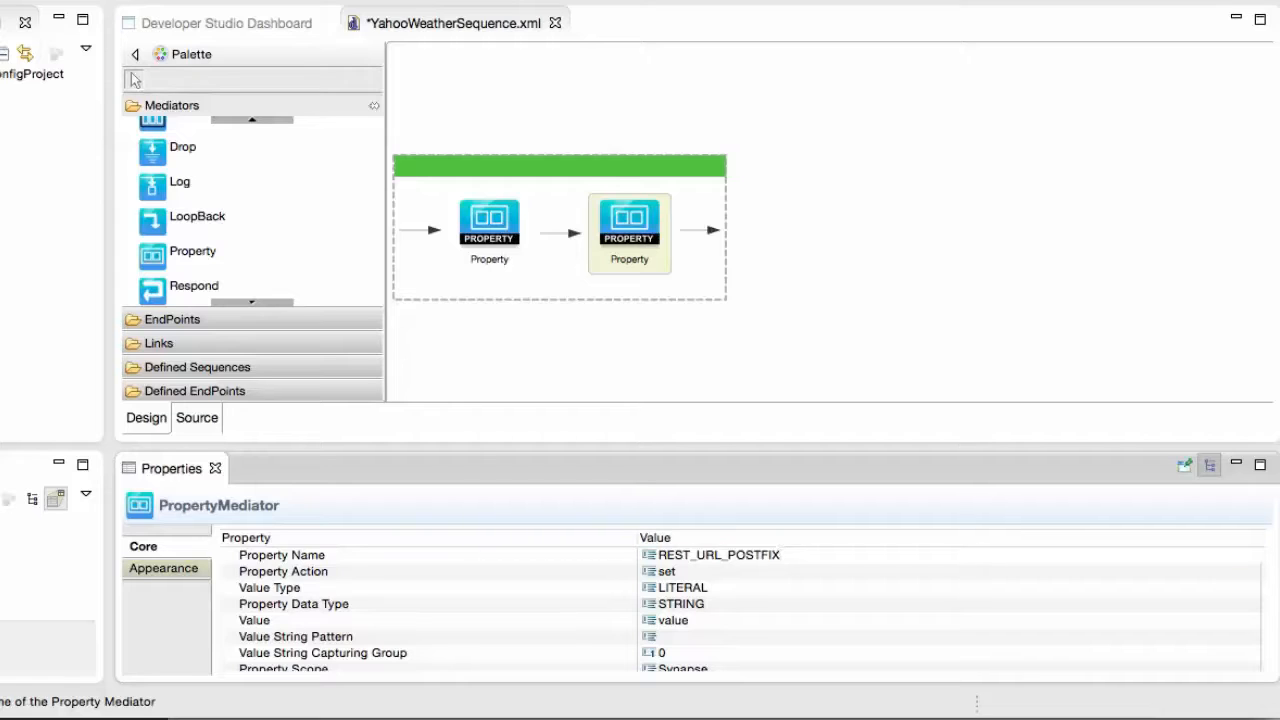
- Set the REST_URL_POSTFIX property's value type to EXPRESSION and its value expression to get-property('YQL')
{"action": "left_click", "coordinate": [700, 588]}
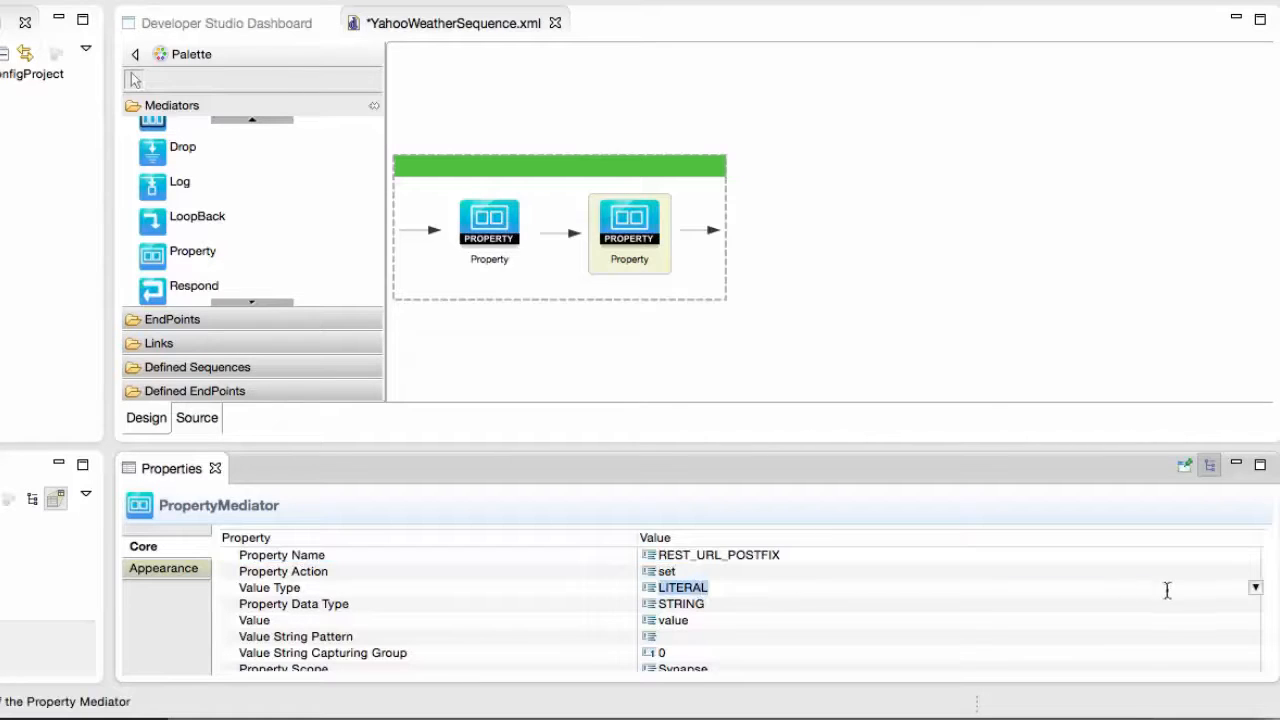
{"action": "key", "text": "Down"}
{"action": "key", "text": "Return"}
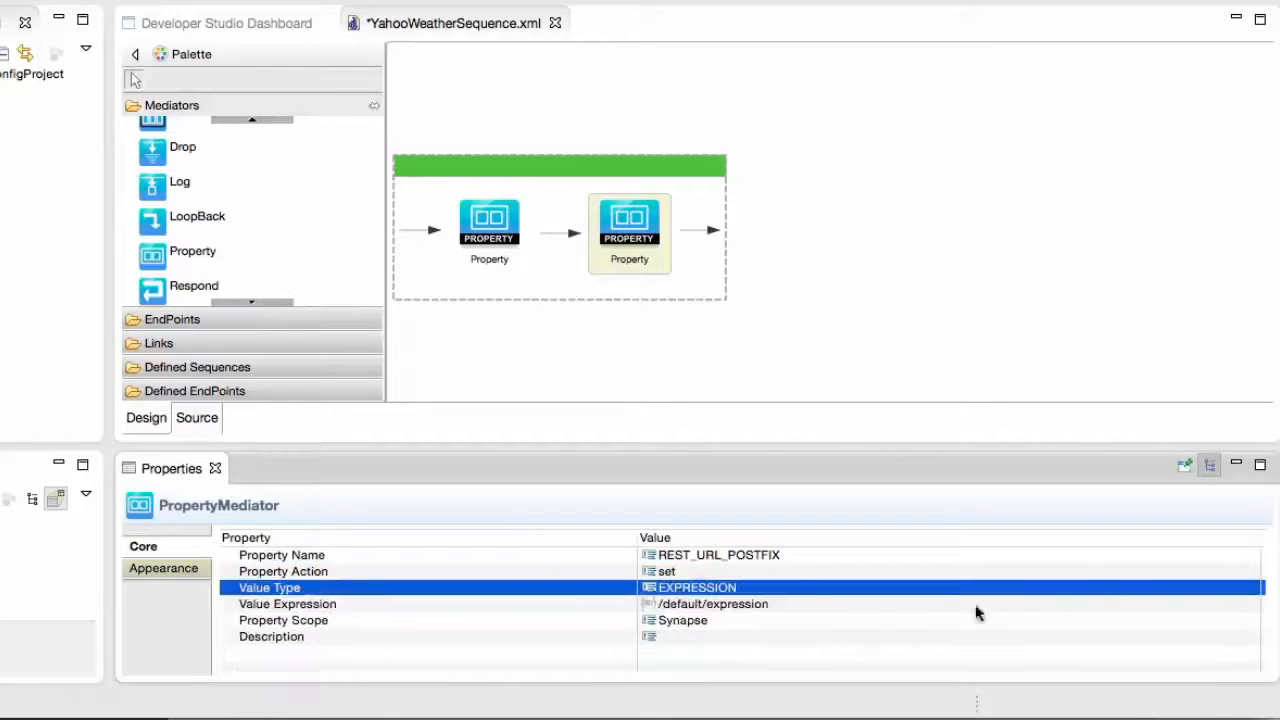
{"action": "left_click", "coordinate": [712, 604]}
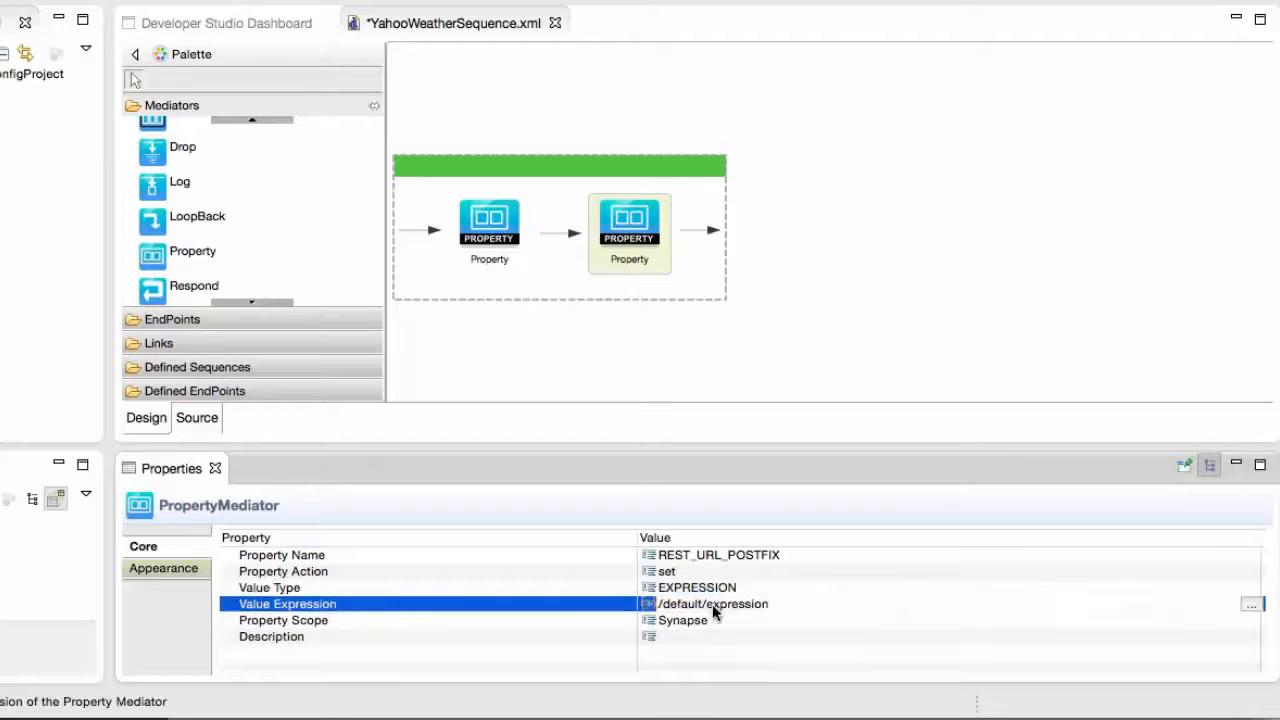
{"action": "left_click", "coordinate": [1251, 604]}
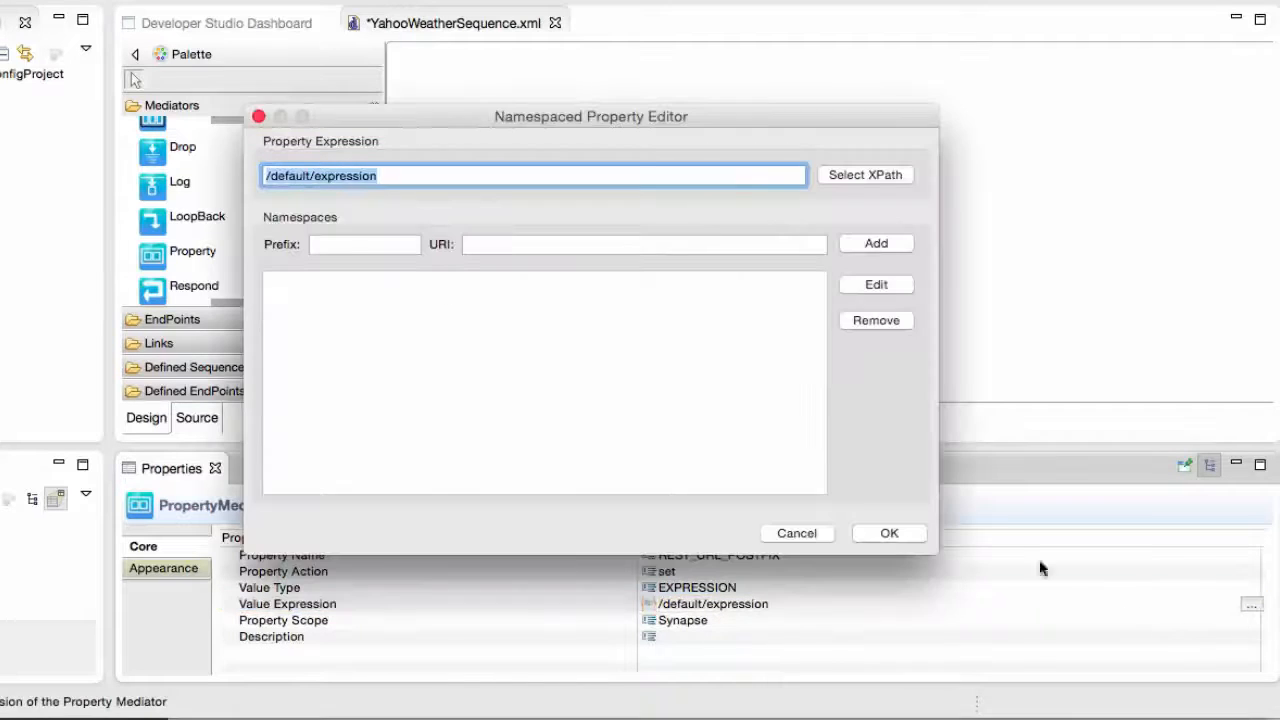
{"action": "type", "text": "get-pro"}
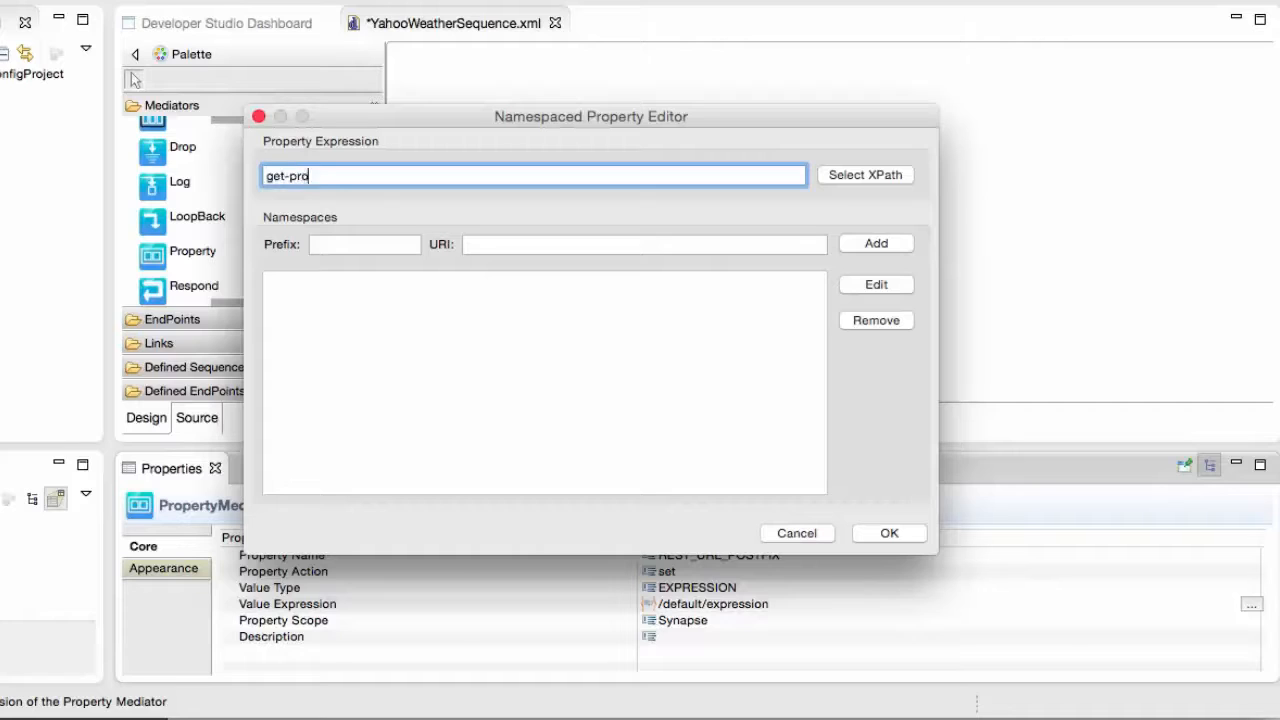
{"action": "type", "text": "perty('YQL')"}
{"action": "left_click", "coordinate": [889, 533]}
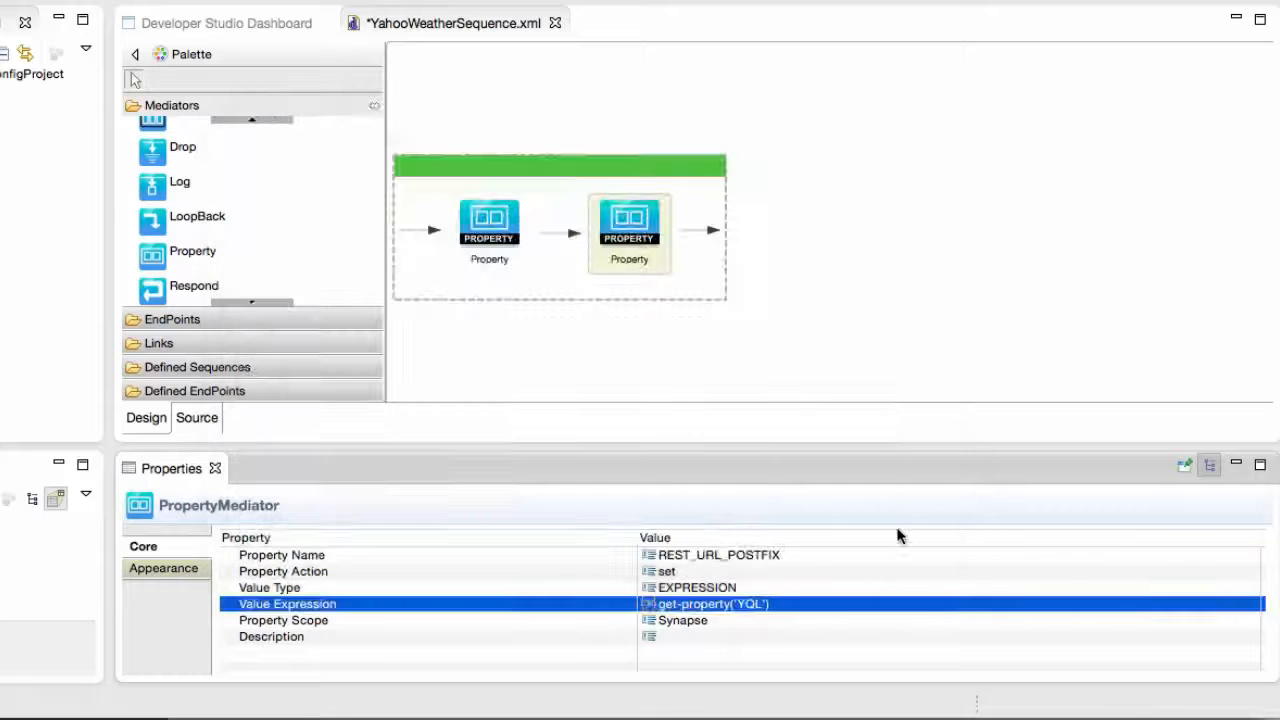
- Set the scope of the REST_URL_POSTFIX property to axis2 and save YahooWeatherSequence
{"action": "left_click", "coordinate": [697, 620]}
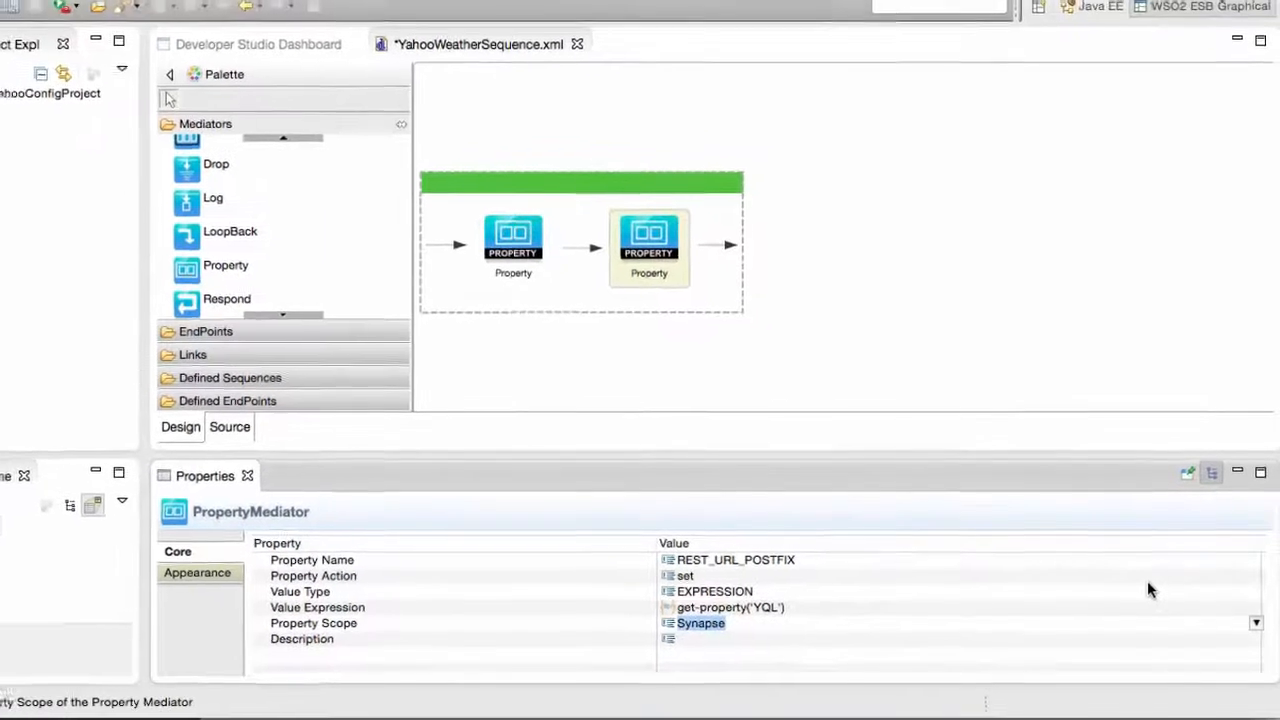
{"action": "key", "text": "Down"}
{"action": "key", "text": "Down"}
{"action": "key", "text": "Return"}
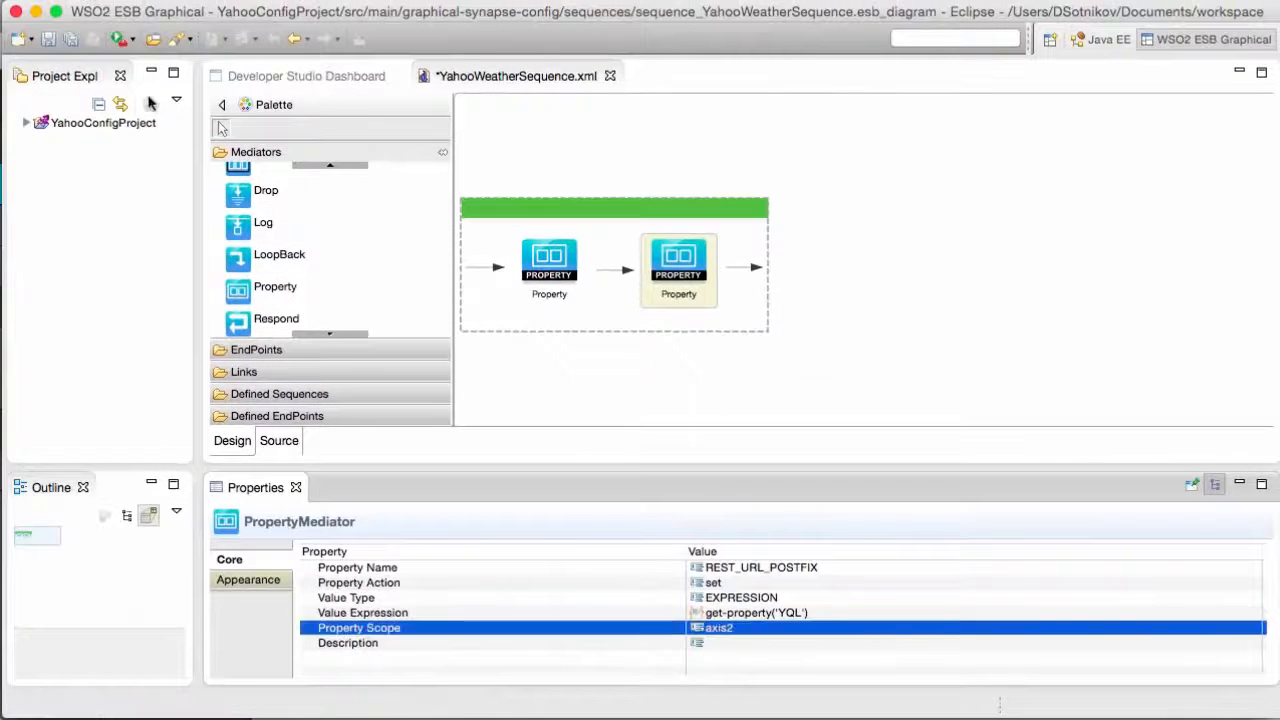
{"action": "left_click", "coordinate": [71, 40]}
- Switch to Chrome and open the WSO2 API Manager sign-in page at gateway.api.cloud.wso2.com/carbon/admin/login.jsp in a new tab
{"action": "key", "text": "super+Tab"}
{"action": "key", "text": "super+Tab"}
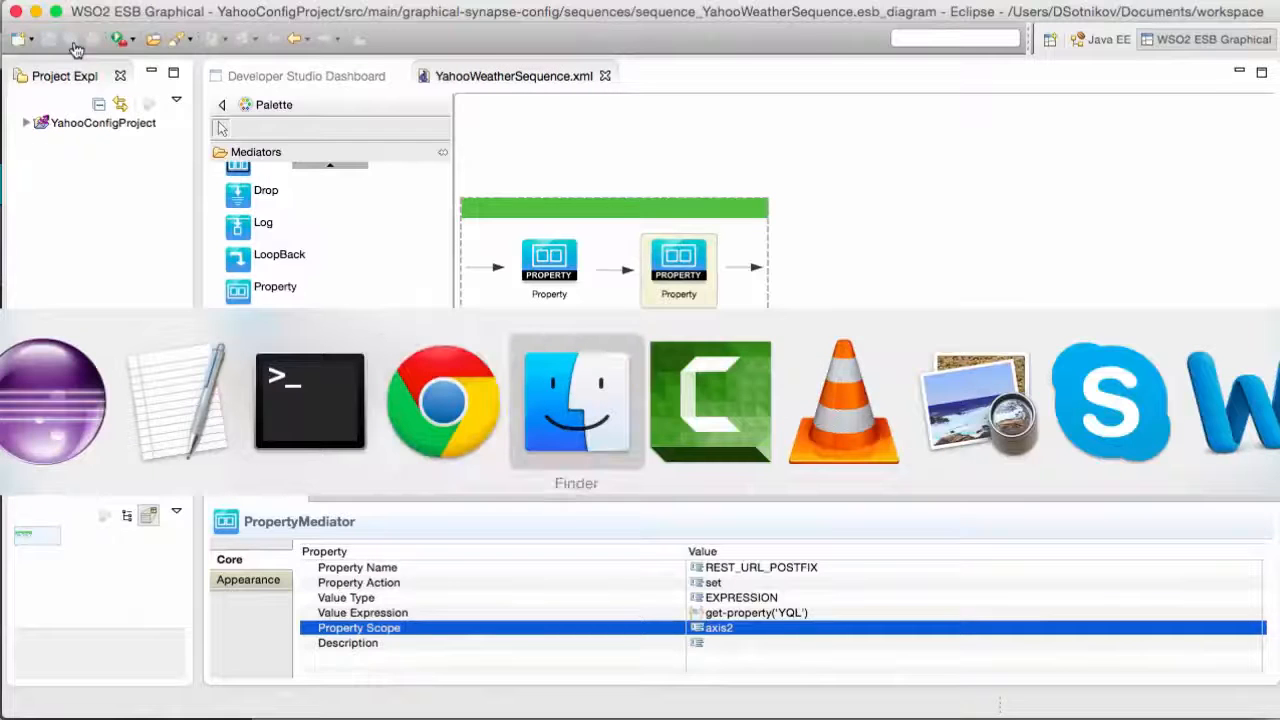
{"action": "key", "text": "super+shift+Tab"}
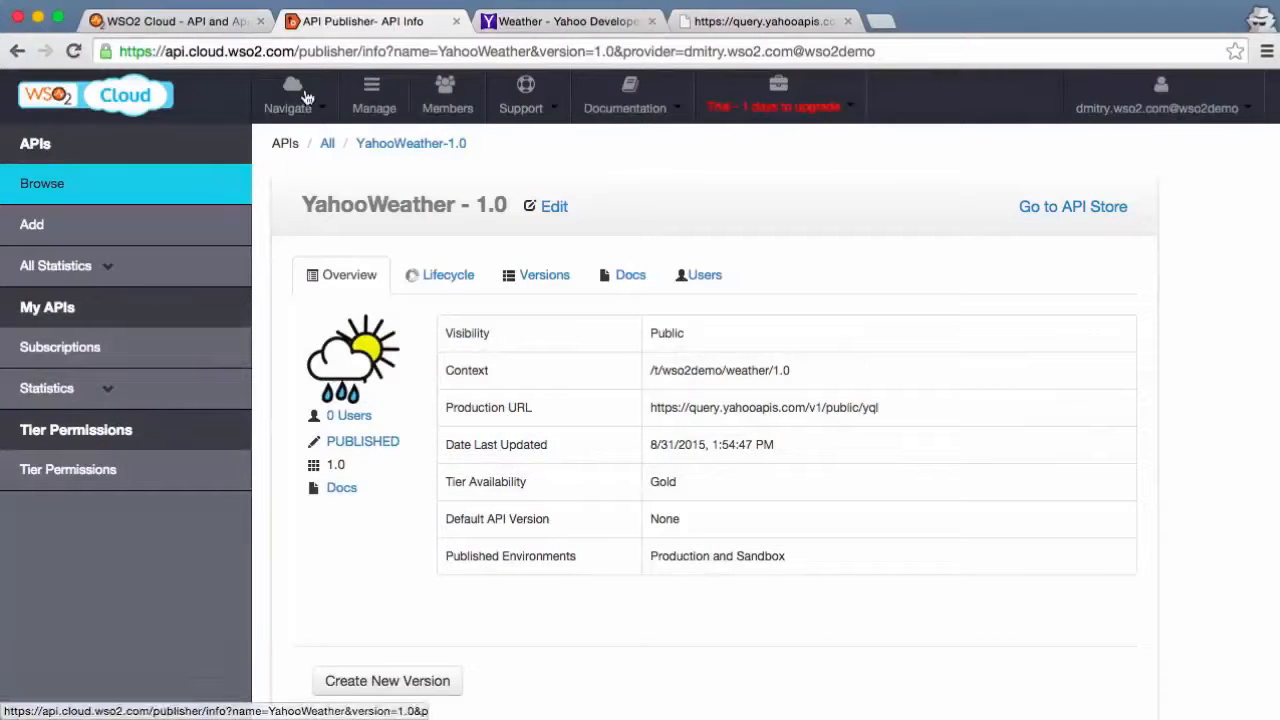
{"action": "left_click", "coordinate": [873, 26]}
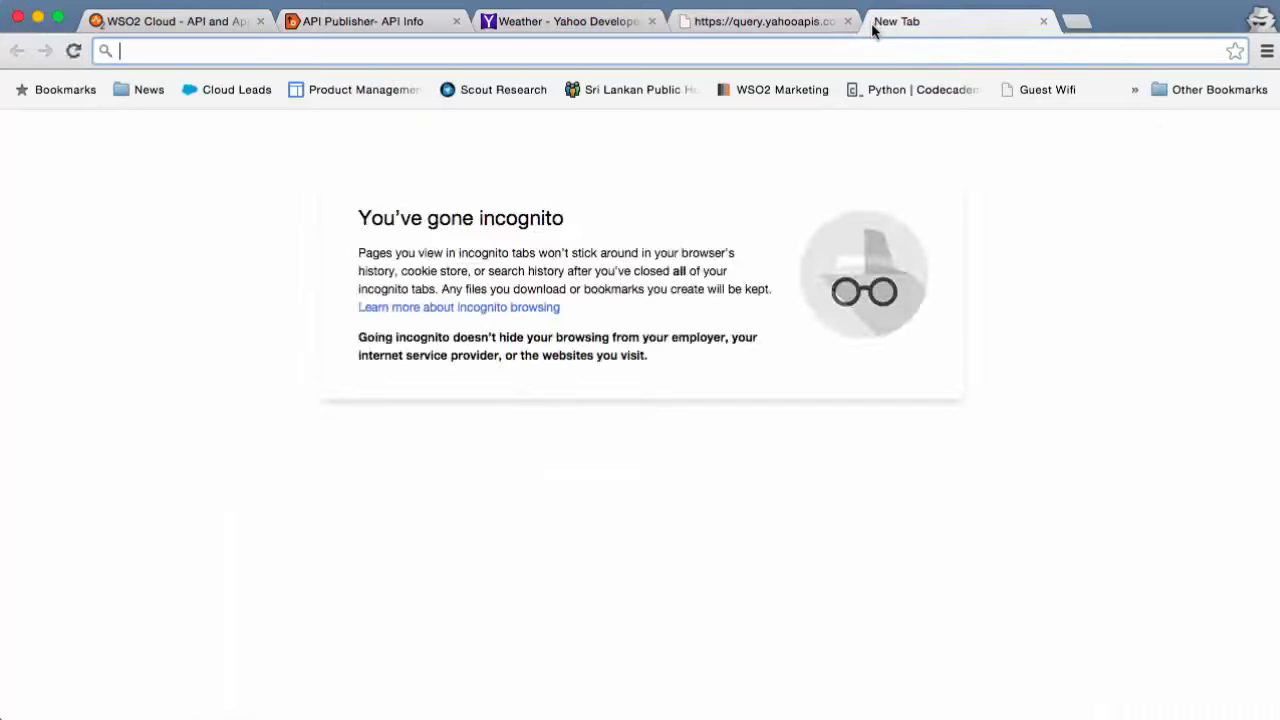
{"action": "type", "text": "gatew"}
{"action": "key", "text": "Return"}
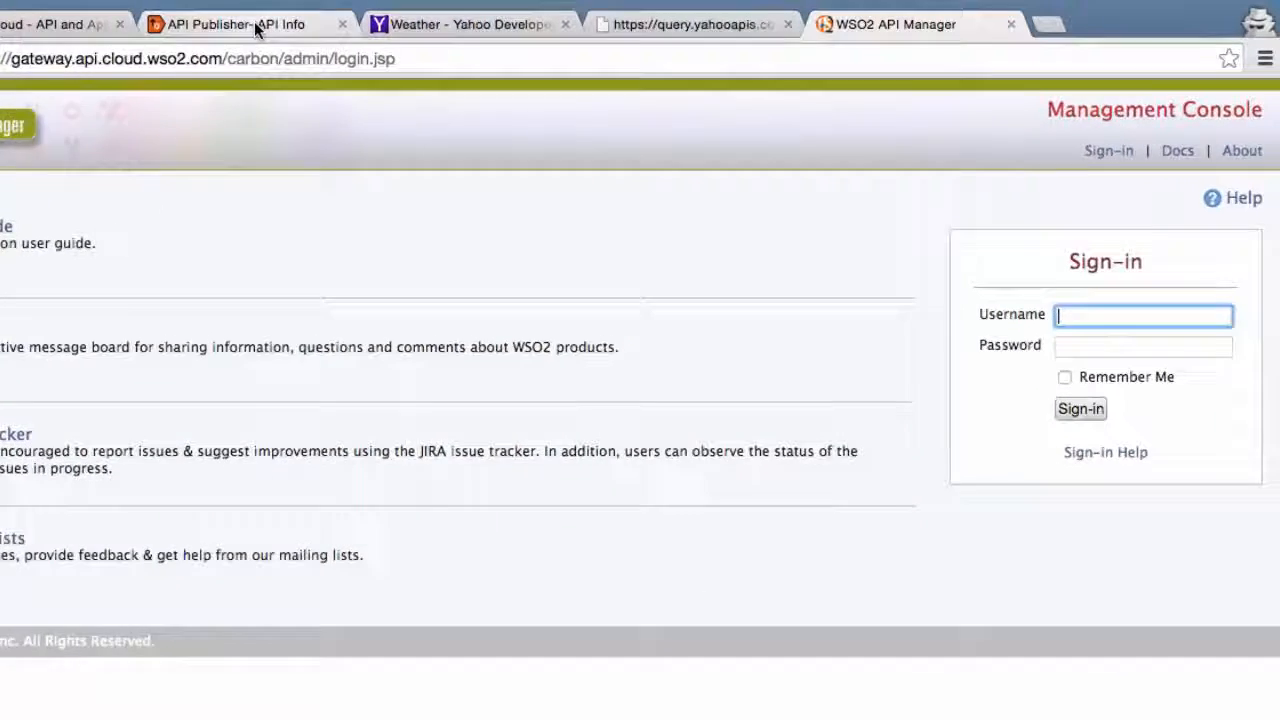
- Copy the signed-in account's username from the header of the YahooWeather page in API Publisher
{"action": "left_click", "coordinate": [378, 22]}
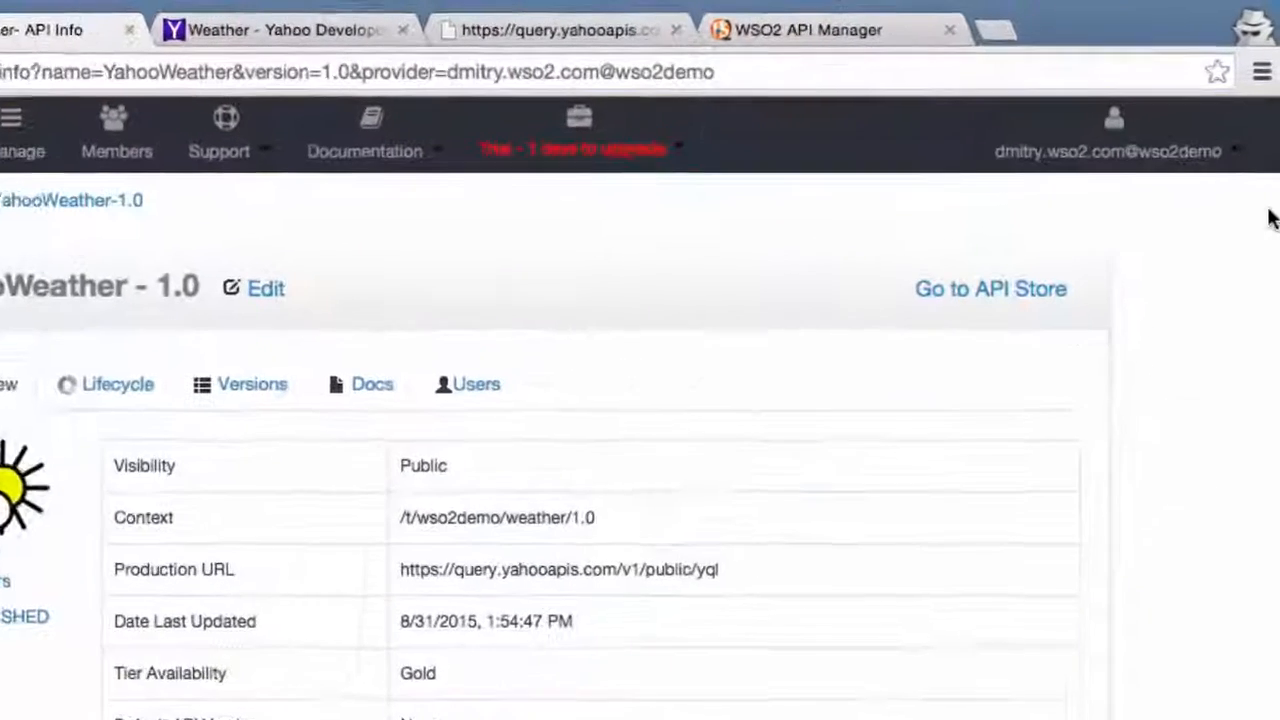
{"action": "left_click_drag", "start_coordinate": [960, 166], "coordinate": [1237, 164]}
{"action": "key", "text": "super+c"}
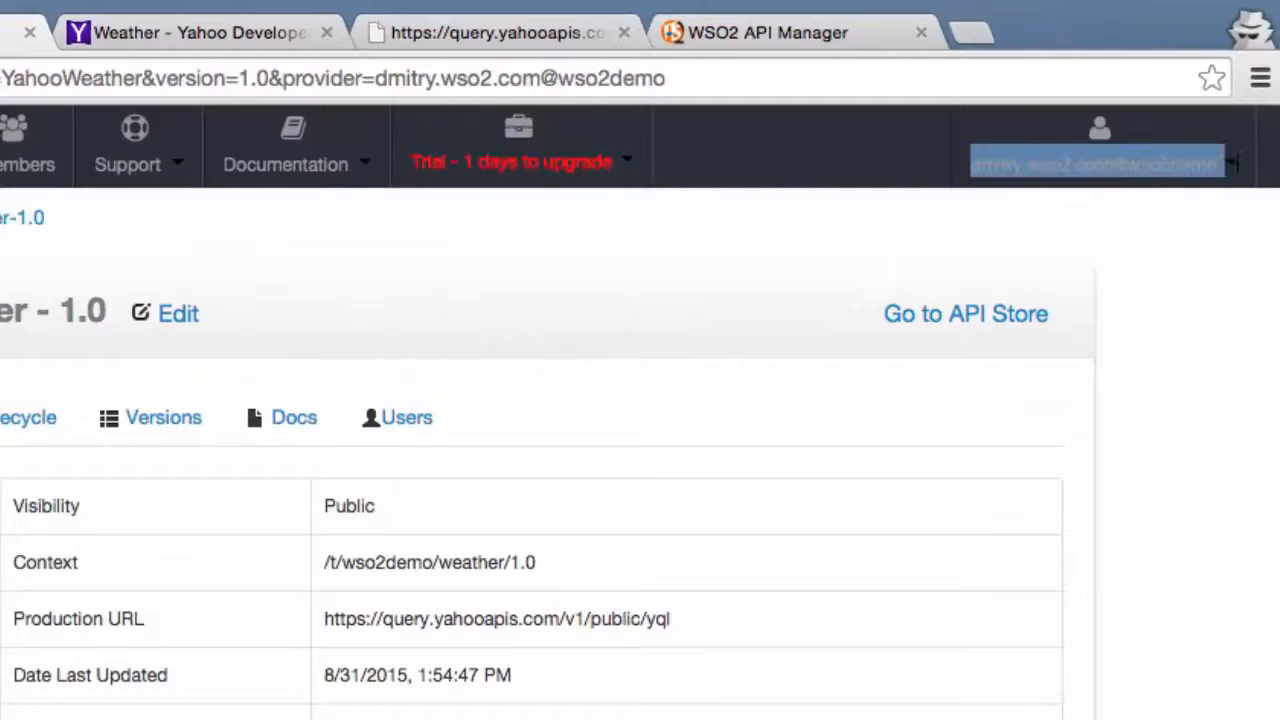
- Sign in to the WSO2 API Manager management console with the copied username and the account password
{"action": "left_click", "coordinate": [775, 33]}
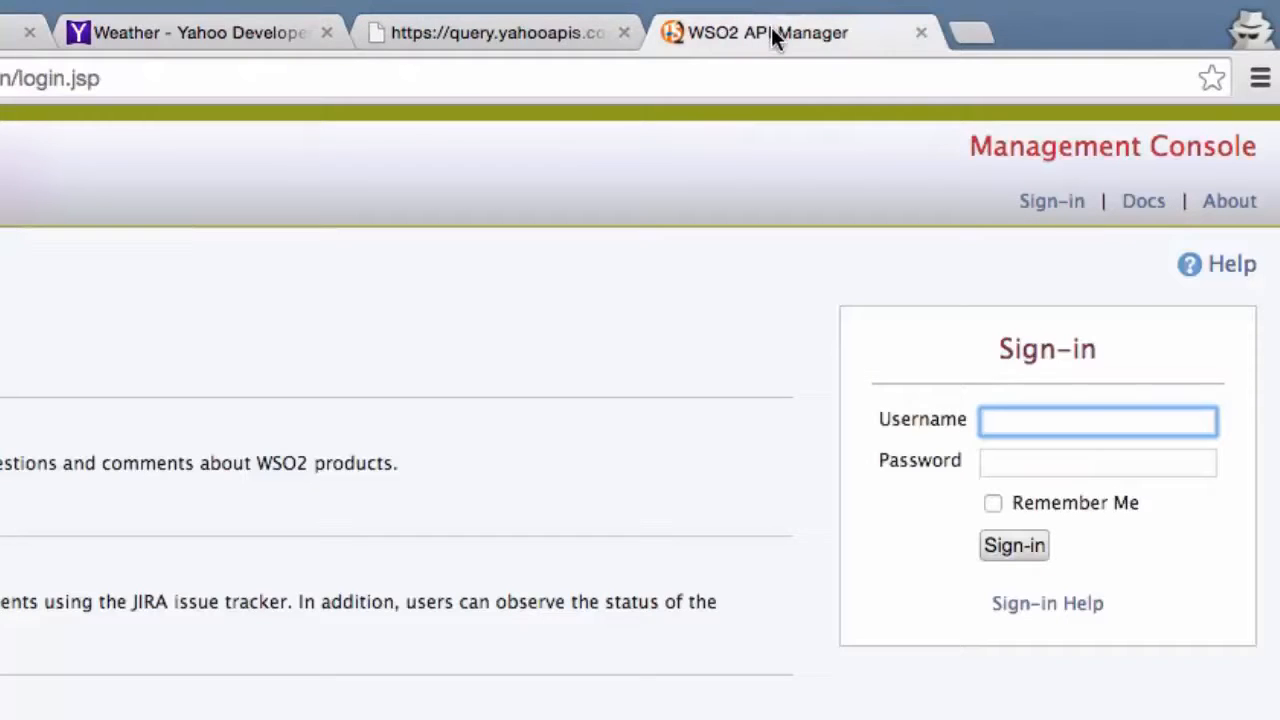
{"action": "key", "text": "super+v"}
{"action": "key", "text": "Tab"}
{"action": "type", "text": "•••••"}
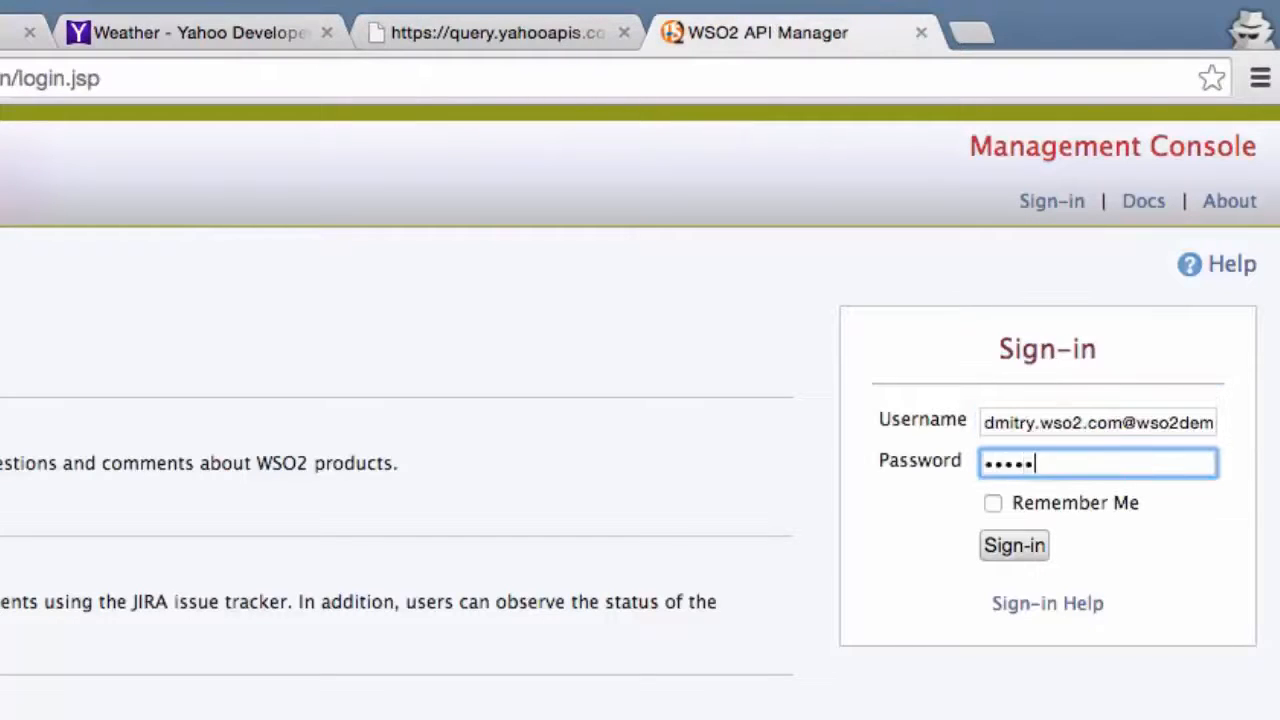
{"action": "type", "text": "••••"}
{"action": "left_click", "coordinate": [1014, 546]}
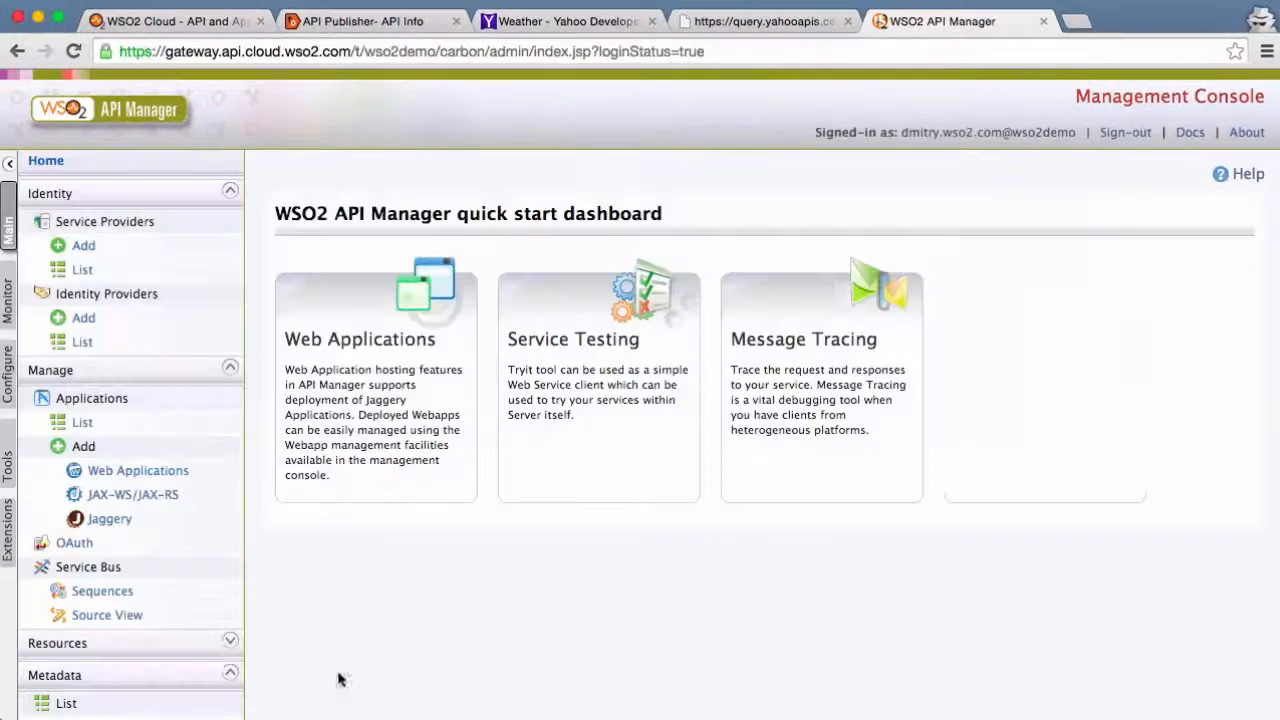
- Open the registry browser under Resources in the management console
{"action": "left_click", "coordinate": [206, 645]}
{"action": "scroll", "coordinate": [206, 650], "scroll_direction": "down", "scroll_amount": 5}
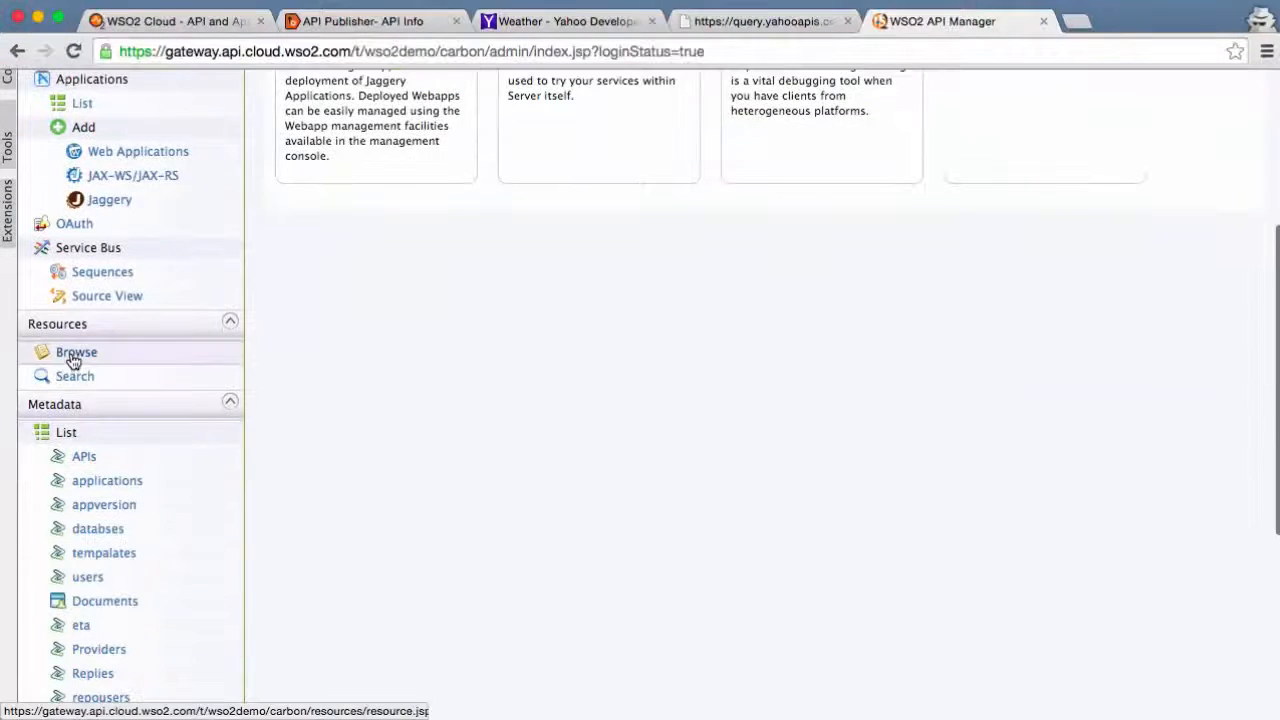
{"action": "left_click", "coordinate": [75, 353]}
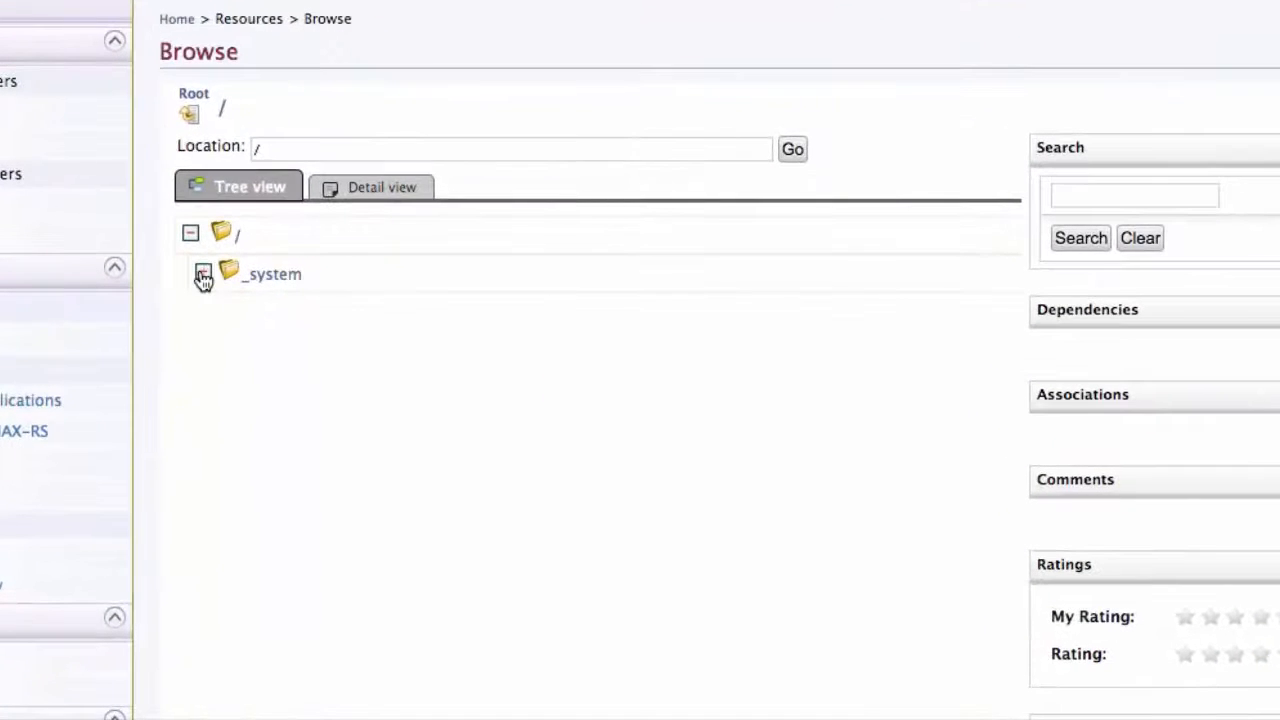
- Open the registry collection /_system/governance/apimgt/customsequences/in in its detail view
{"action": "left_click", "coordinate": [203, 275]}
{"action": "left_click", "coordinate": [216, 354]}
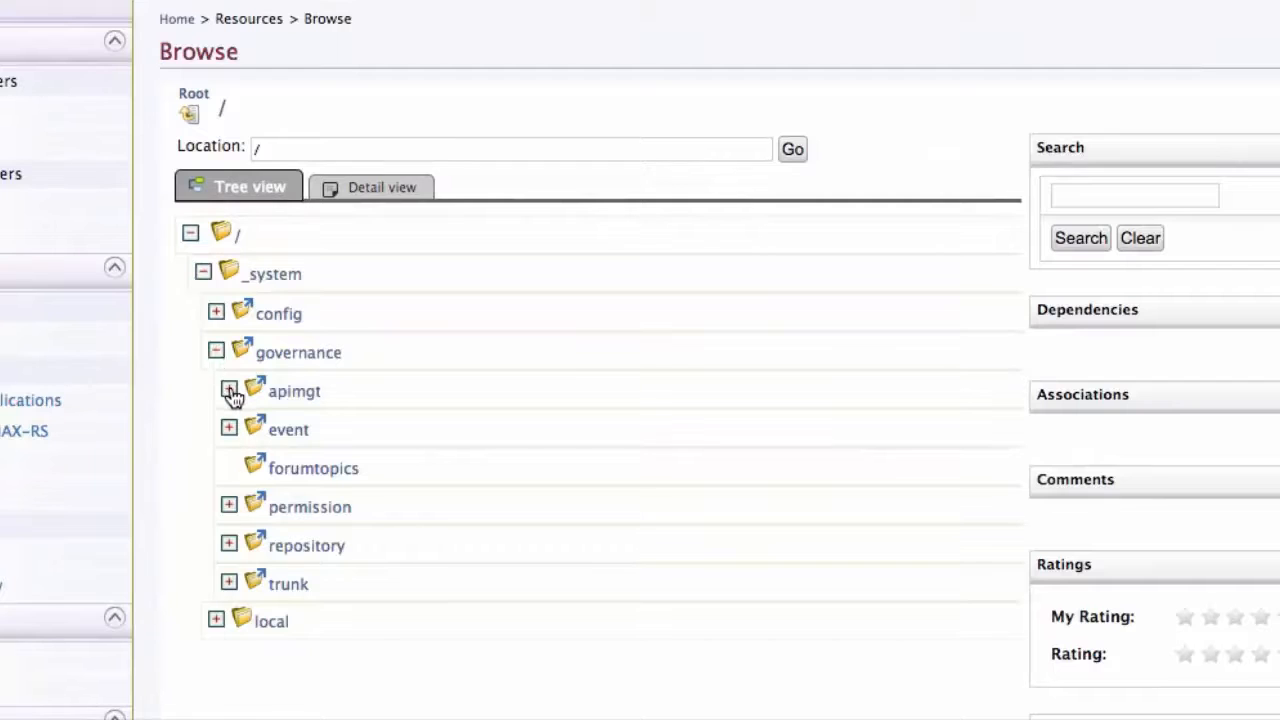
{"action": "left_click", "coordinate": [229, 391]}
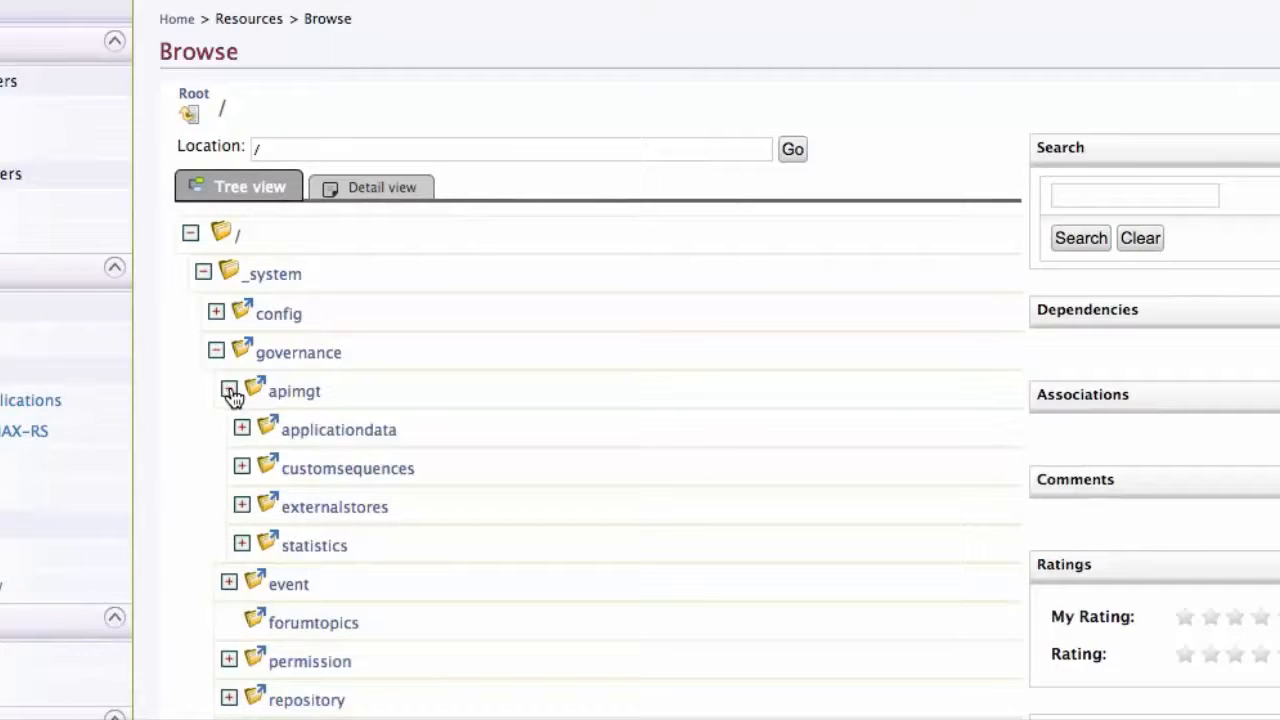
{"action": "left_click", "coordinate": [242, 467]}
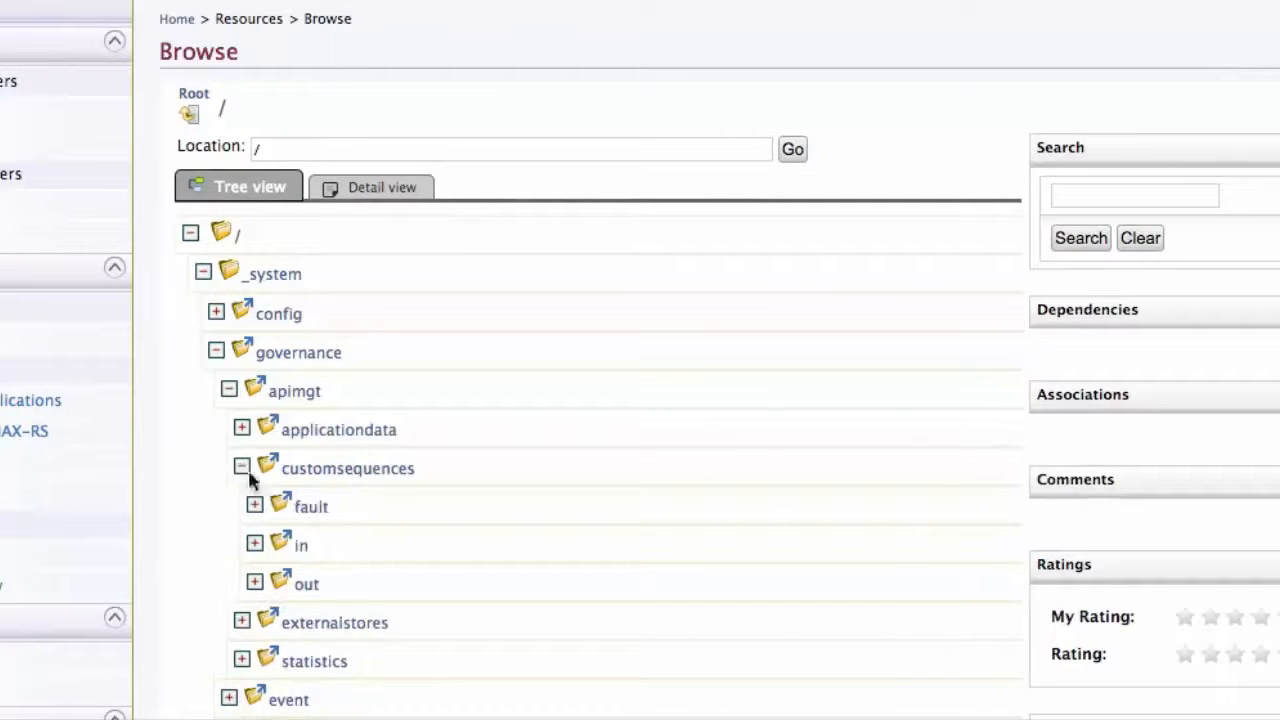
{"action": "left_click", "coordinate": [255, 545]}
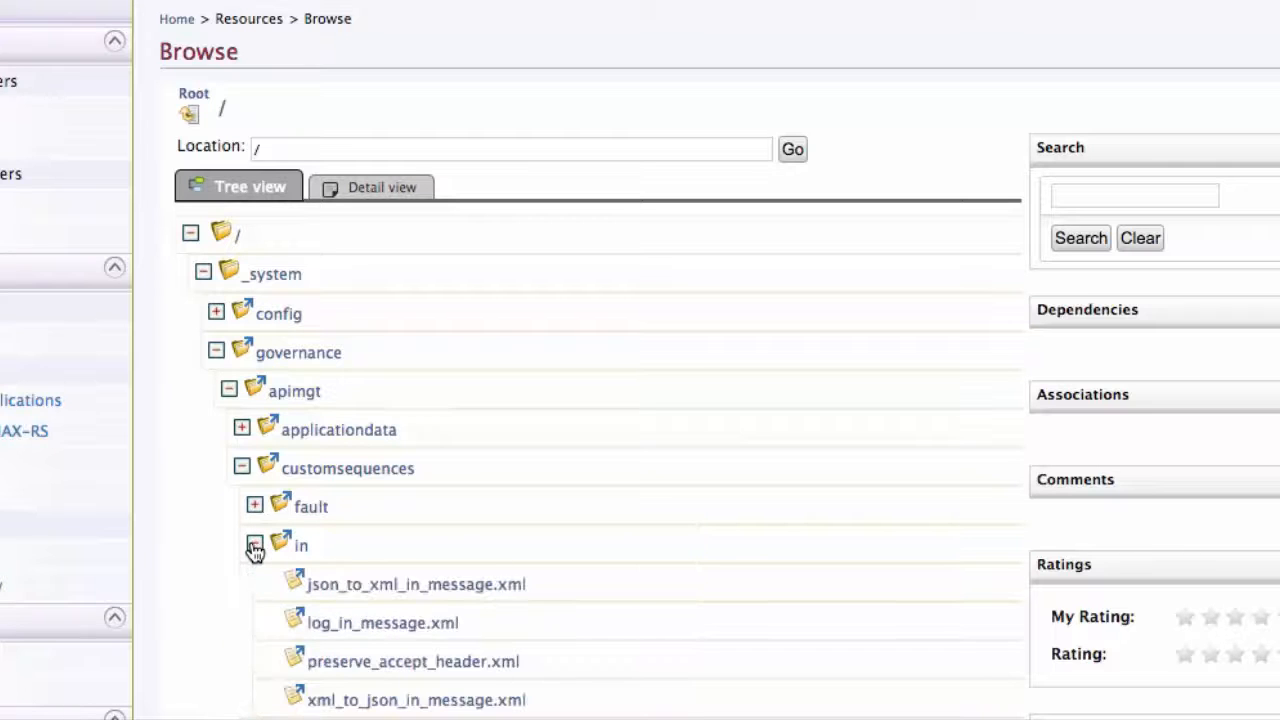
{"action": "scroll", "coordinate": [454, 534], "scroll_direction": "down", "scroll_amount": 5}
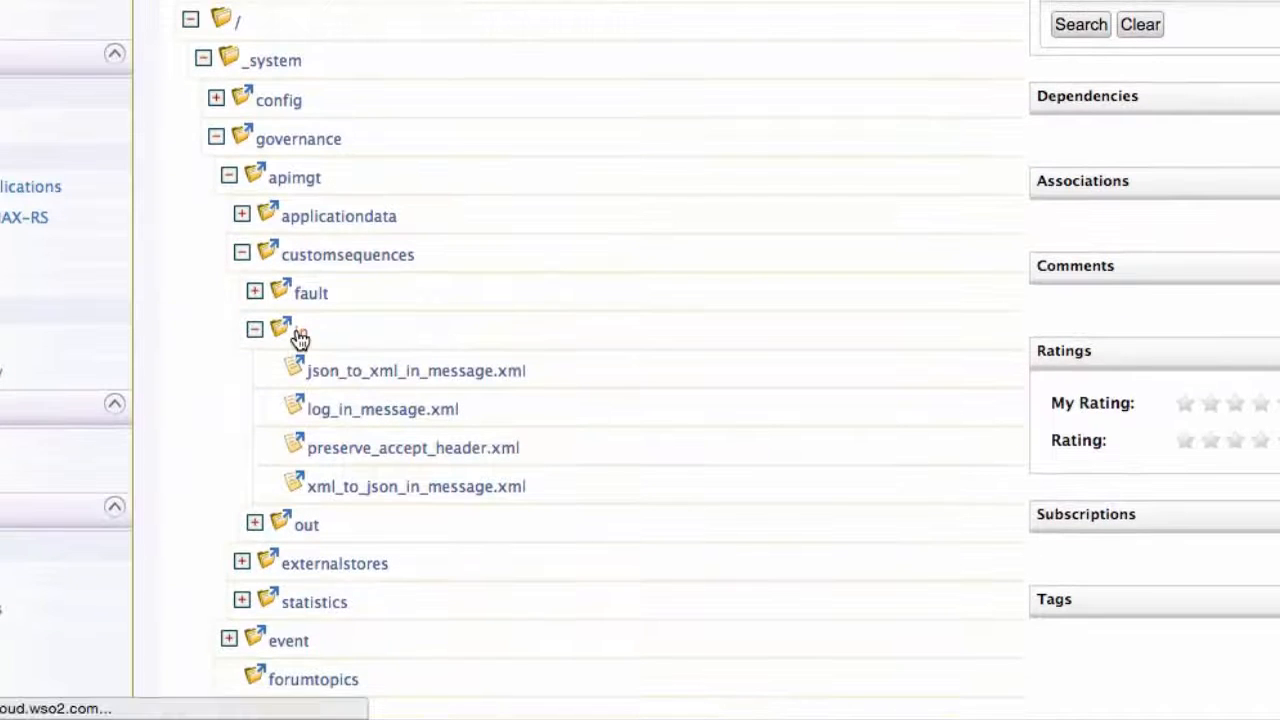
{"action": "left_click", "coordinate": [300, 338]}
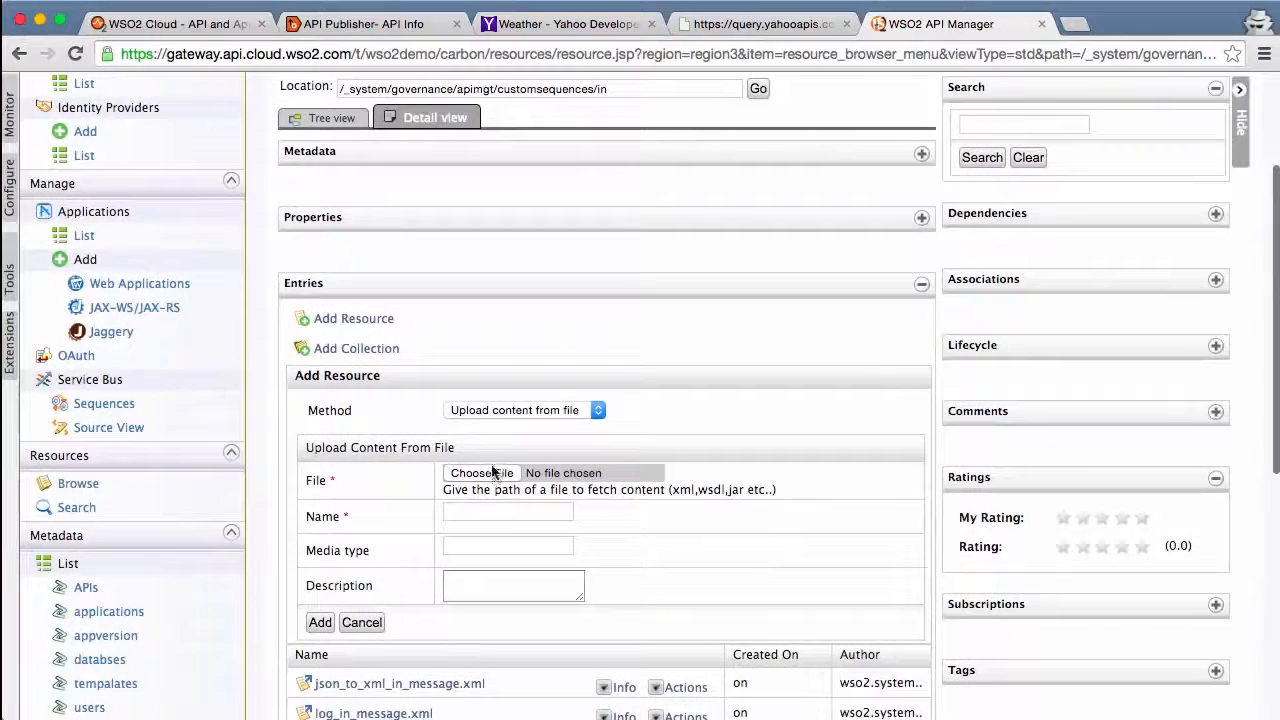
- Upload YahooWeatherSequence.xml from YahooConfigProject's src/main/synapse-config/sequences folder as a new resource in the customsequences/in collection
{"action": "left_click", "coordinate": [481, 473]}
{"action": "double_click", "coordinate": [303, 88]}
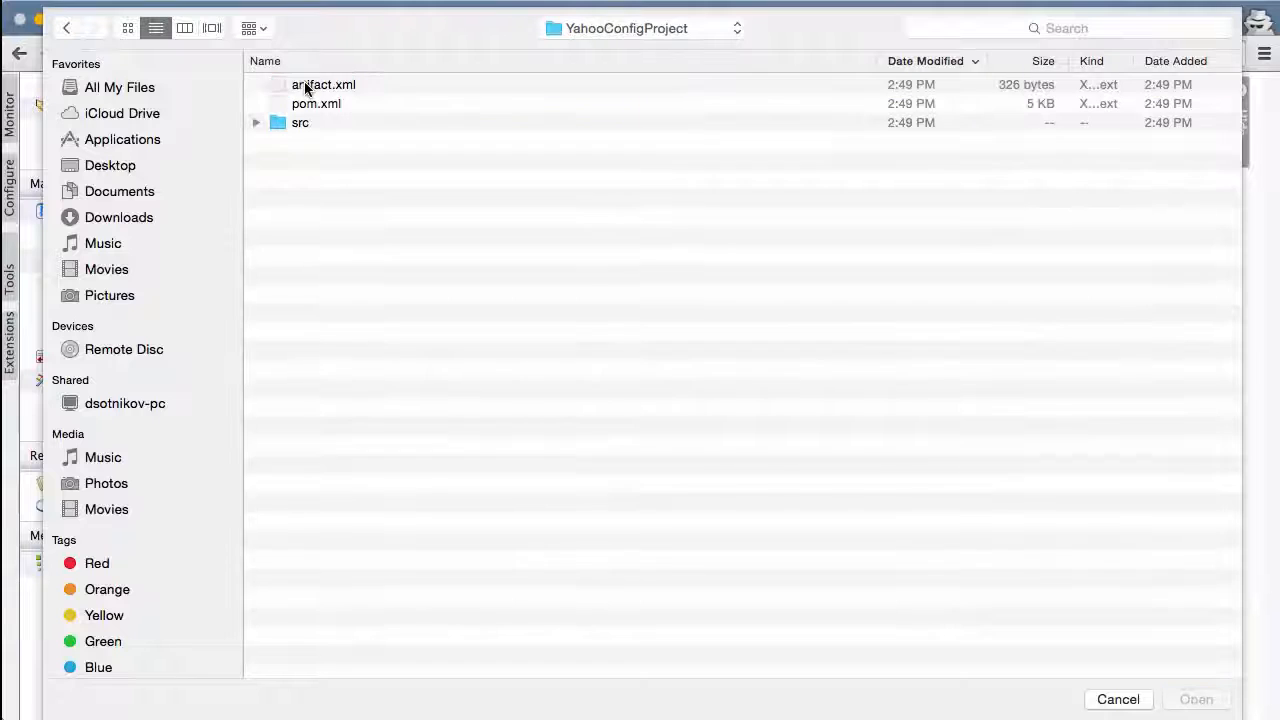
{"action": "double_click", "coordinate": [285, 122]}
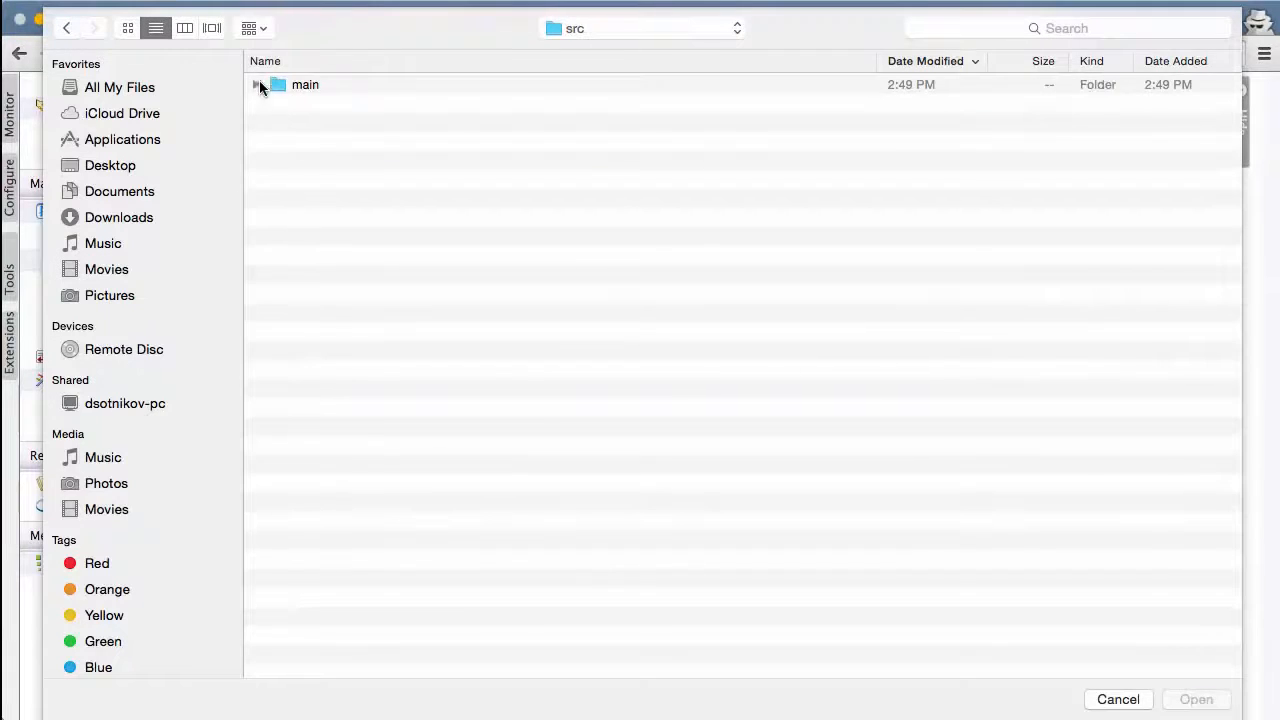
{"action": "double_click", "coordinate": [272, 84]}
{"action": "double_click", "coordinate": [287, 103]}
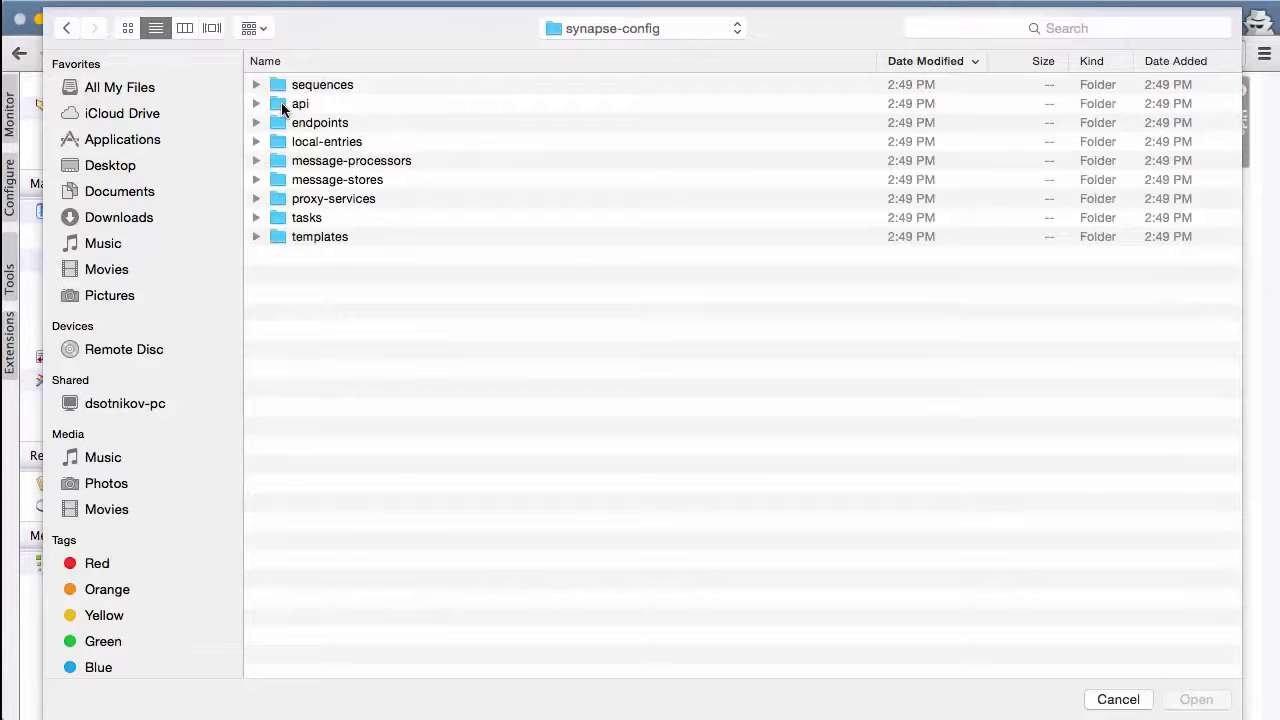
{"action": "double_click", "coordinate": [275, 84]}
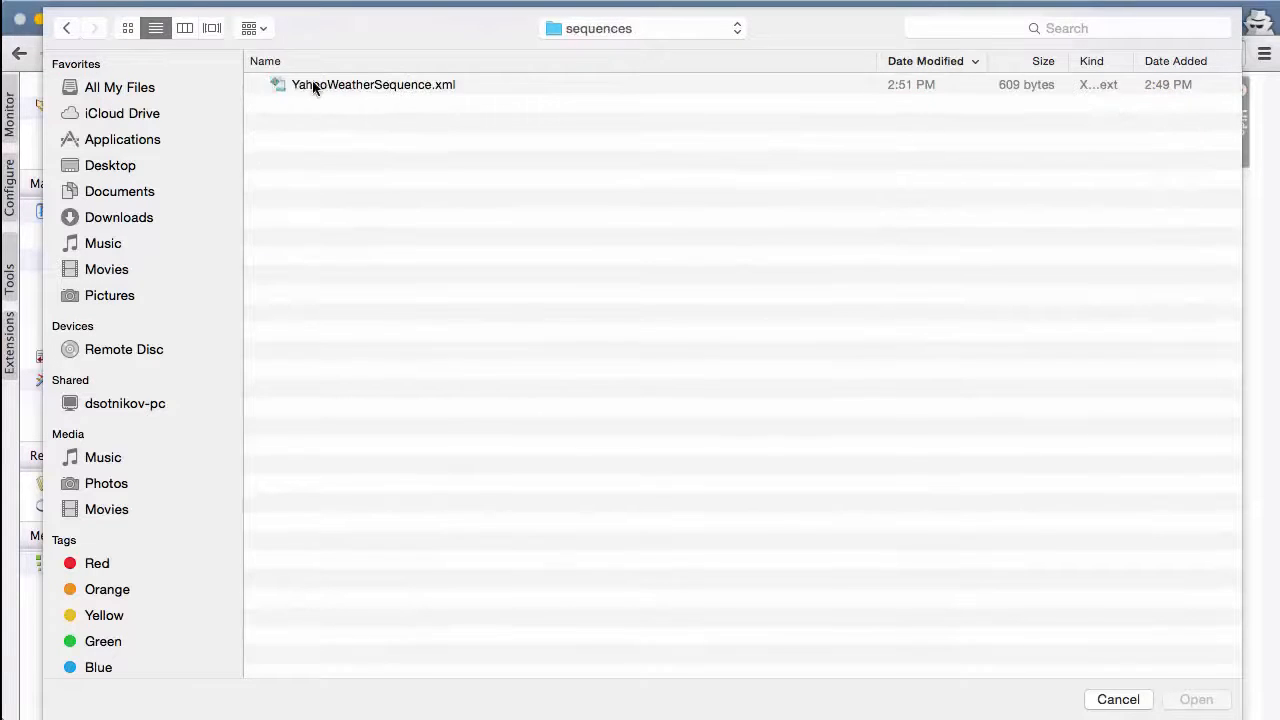
{"action": "double_click", "coordinate": [303, 84]}
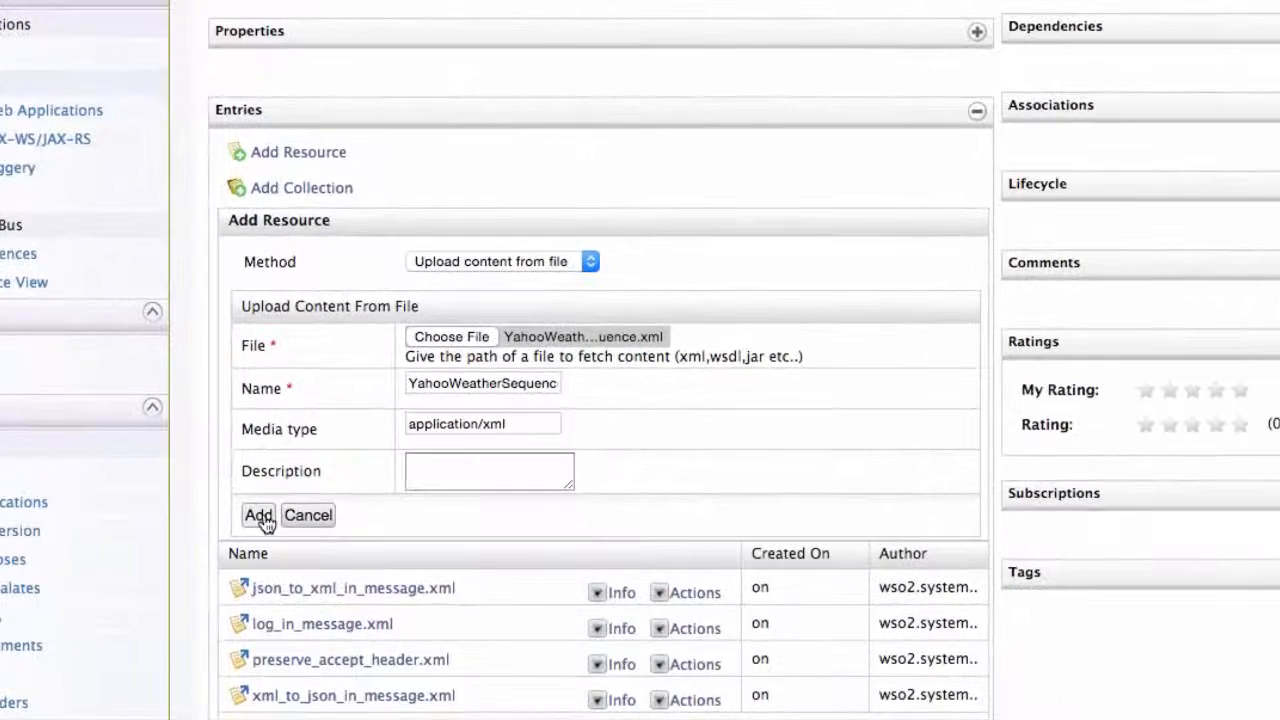
{"action": "left_click", "coordinate": [301, 616]}
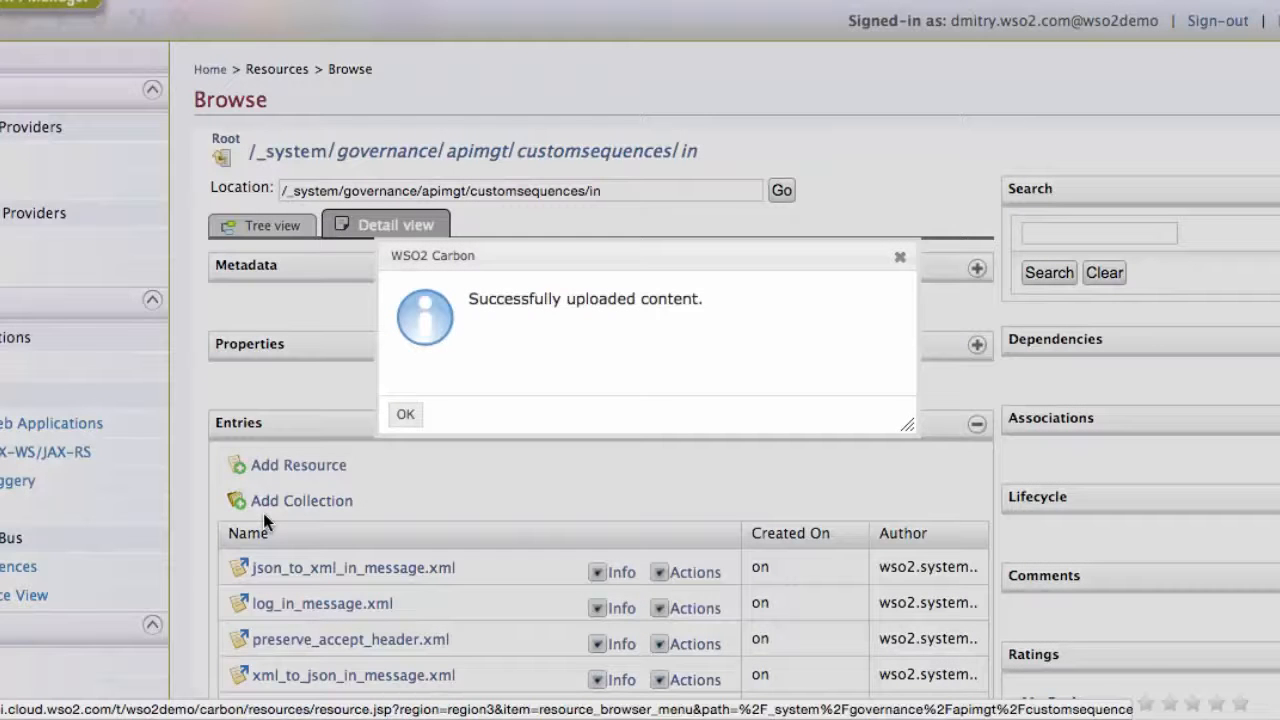
{"action": "left_click", "coordinate": [405, 414]}
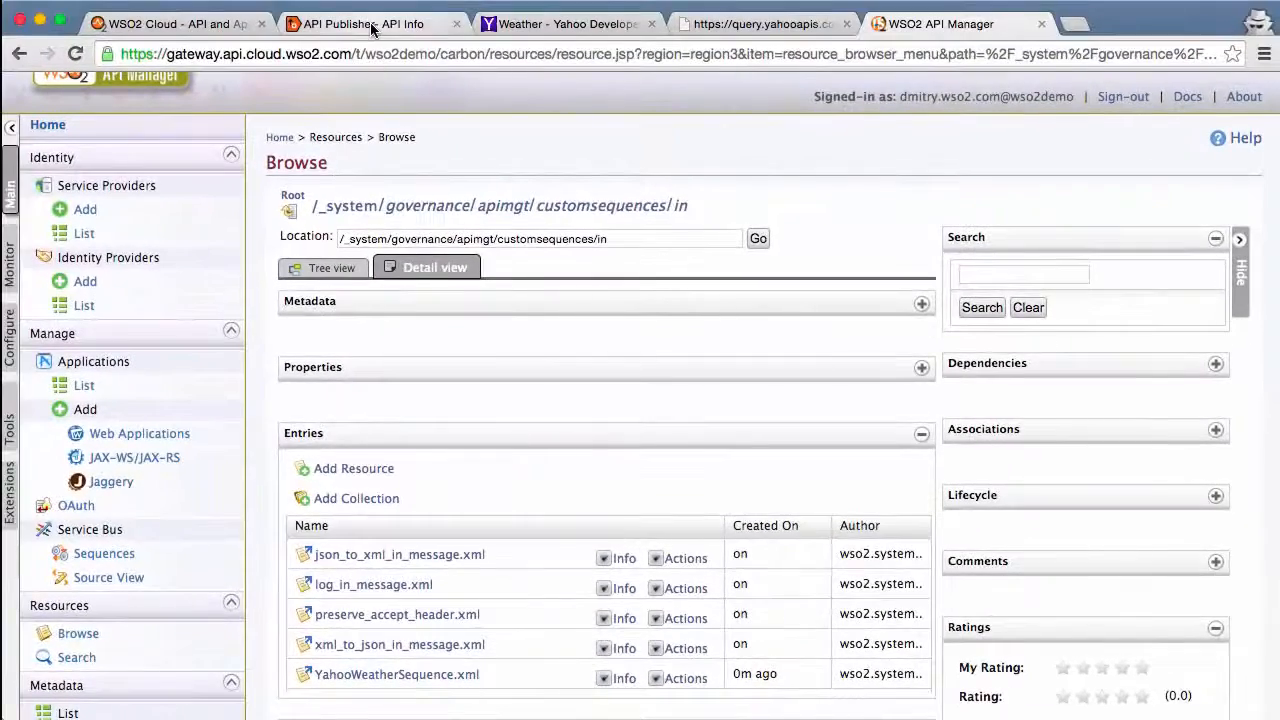
- Return to API Publisher and open the YahooWeather 1.0 API for editing at its Manage stage
{"action": "left_click", "coordinate": [371, 30]}
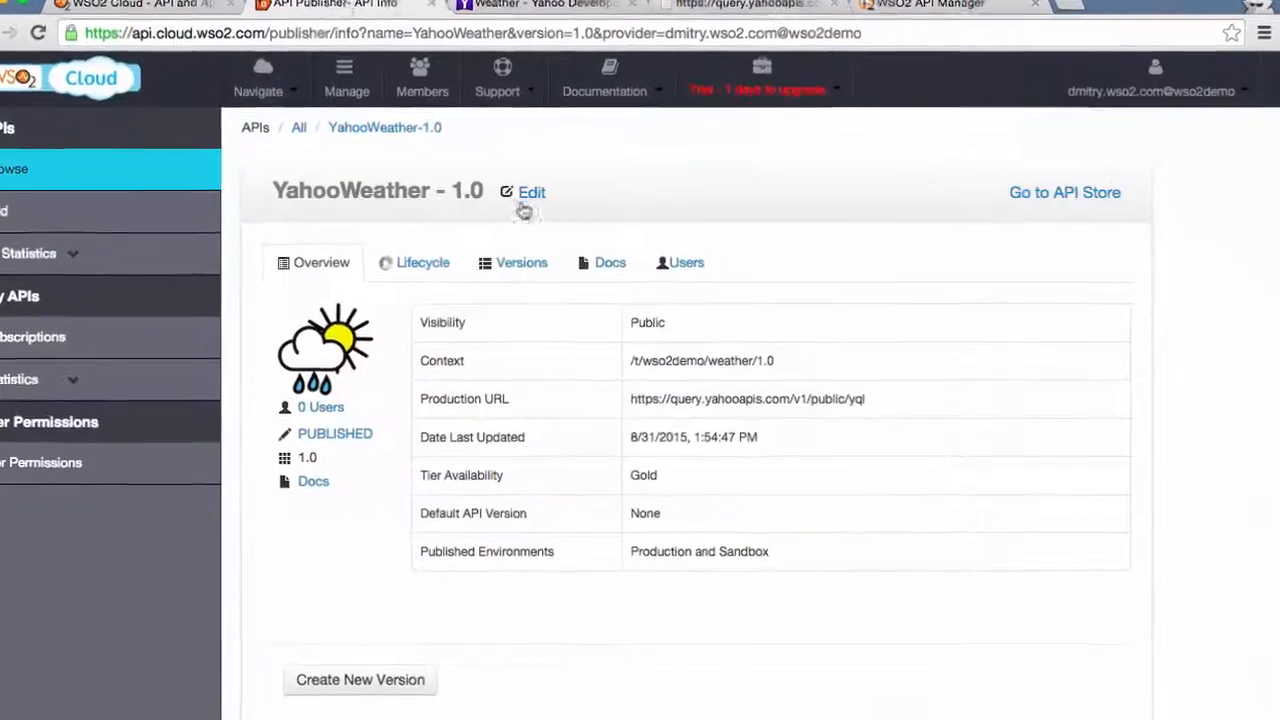
{"action": "left_click", "coordinate": [466, 149]}
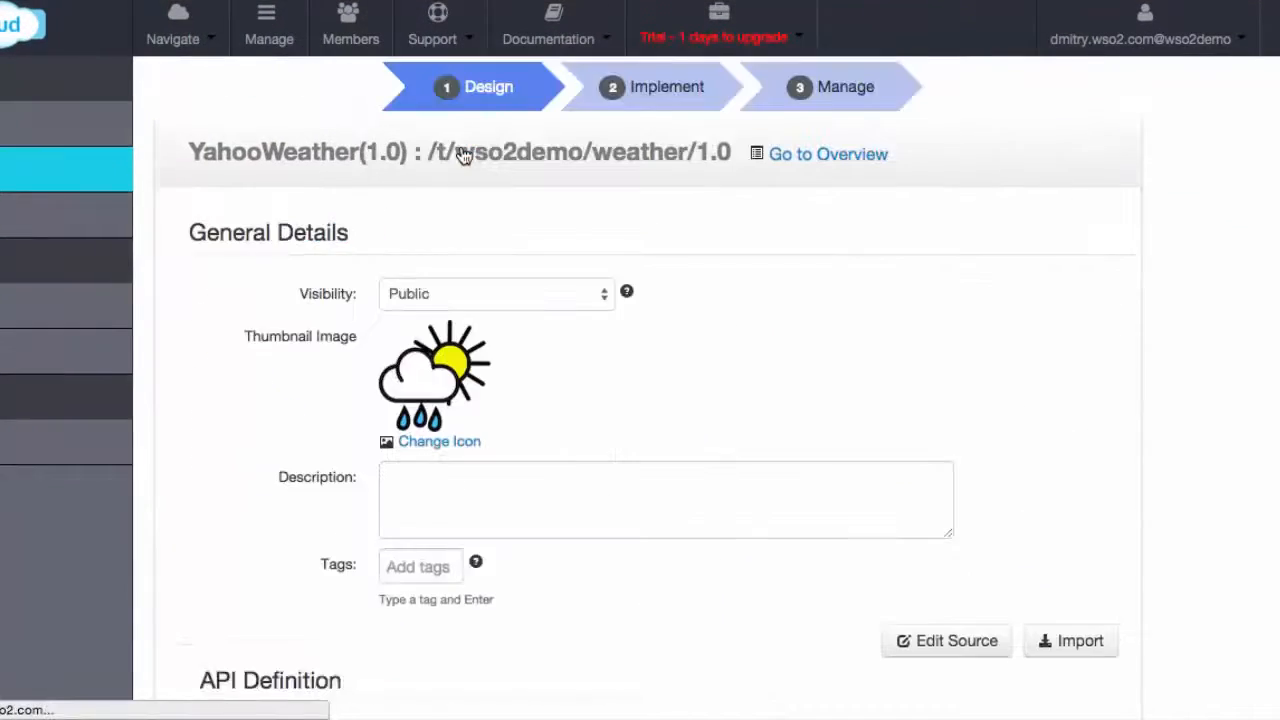
{"action": "left_click", "coordinate": [845, 95]}
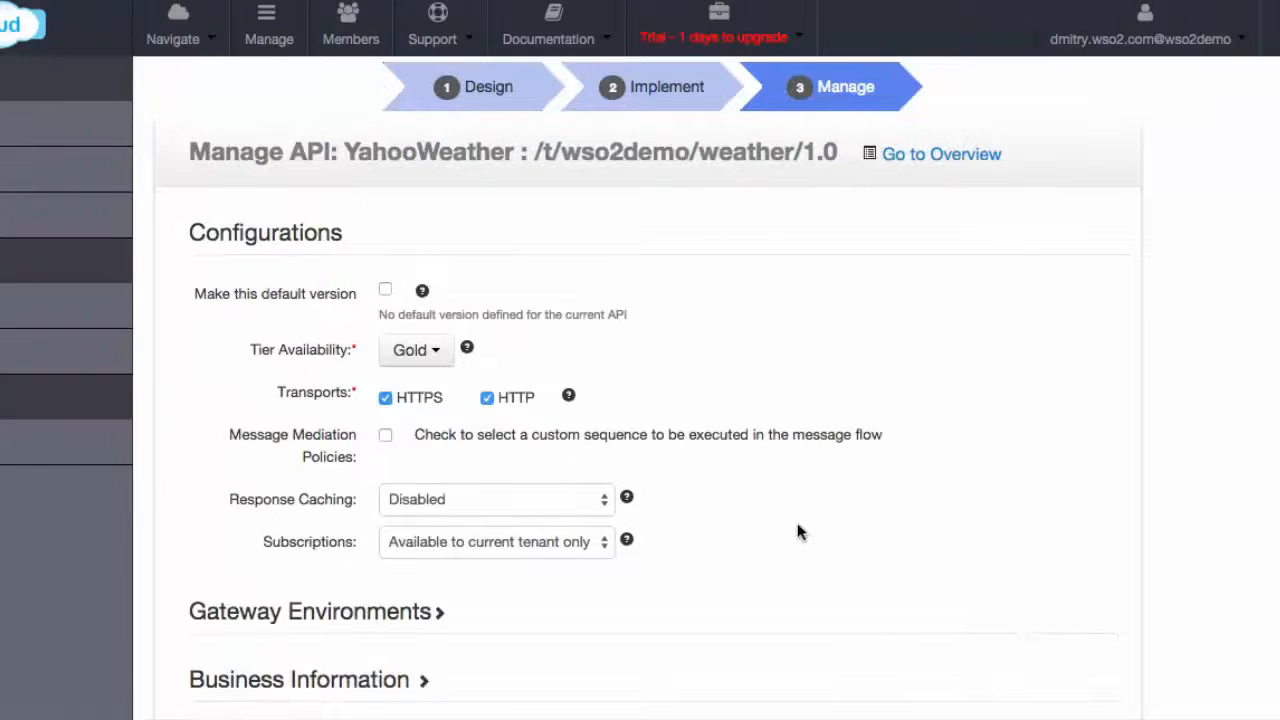
- Enable custom message mediation with YahooWeatherSequence as the In Flow sequence, and save and publish the API
{"action": "scroll", "coordinate": [800, 532], "scroll_direction": "down", "scroll_amount": 2}
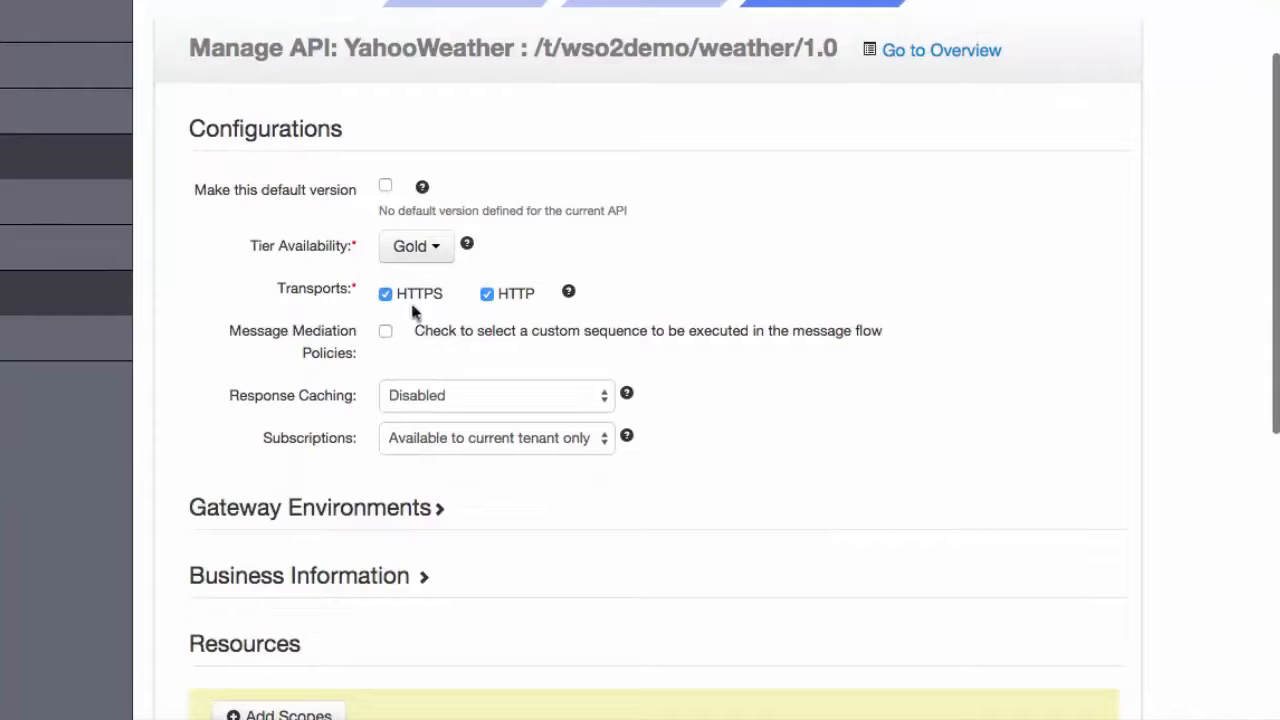
{"action": "left_click", "coordinate": [390, 333]}
{"action": "scroll", "coordinate": [390, 336], "scroll_direction": "down", "scroll_amount": 2}
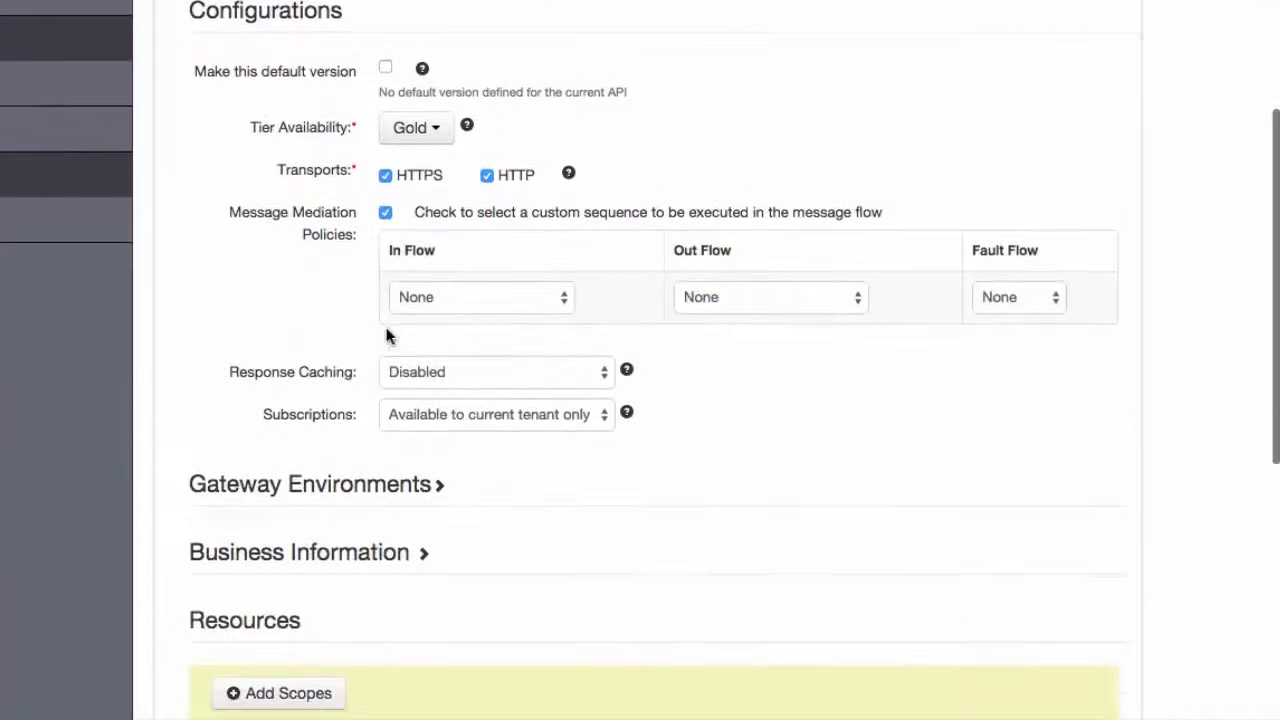
{"action": "left_click", "coordinate": [460, 294]}
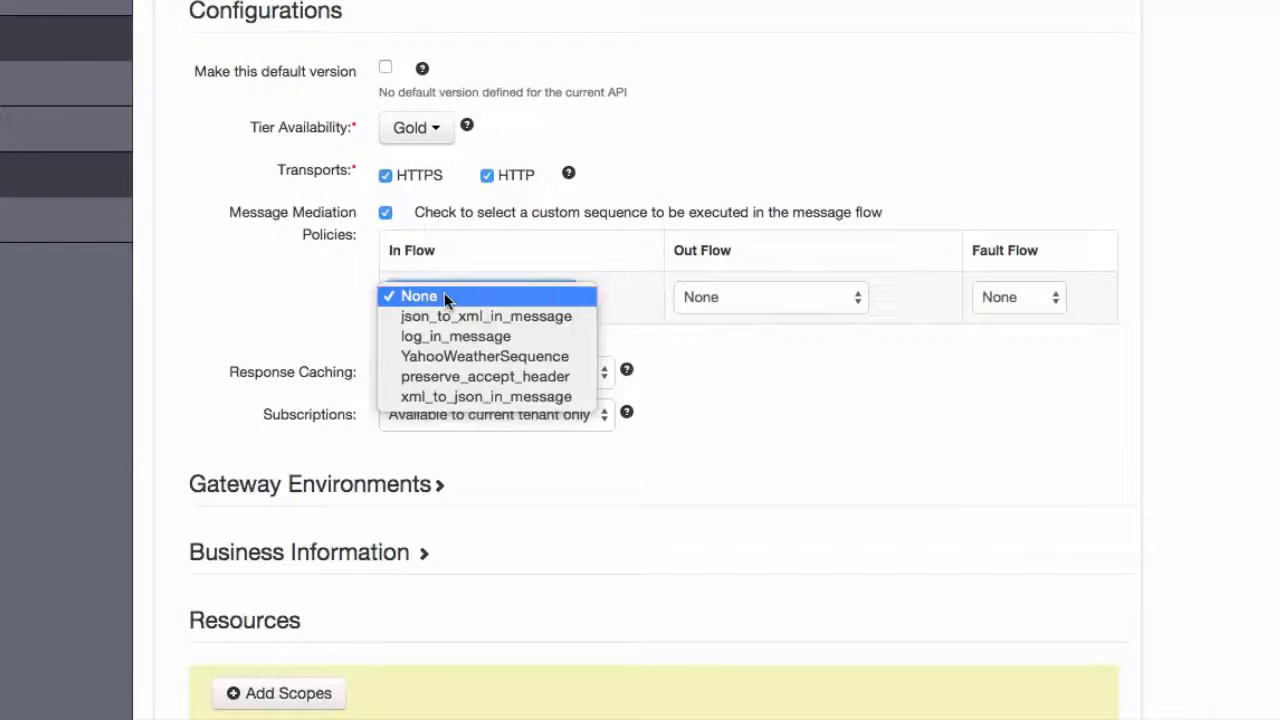
{"action": "left_click", "coordinate": [443, 356]}
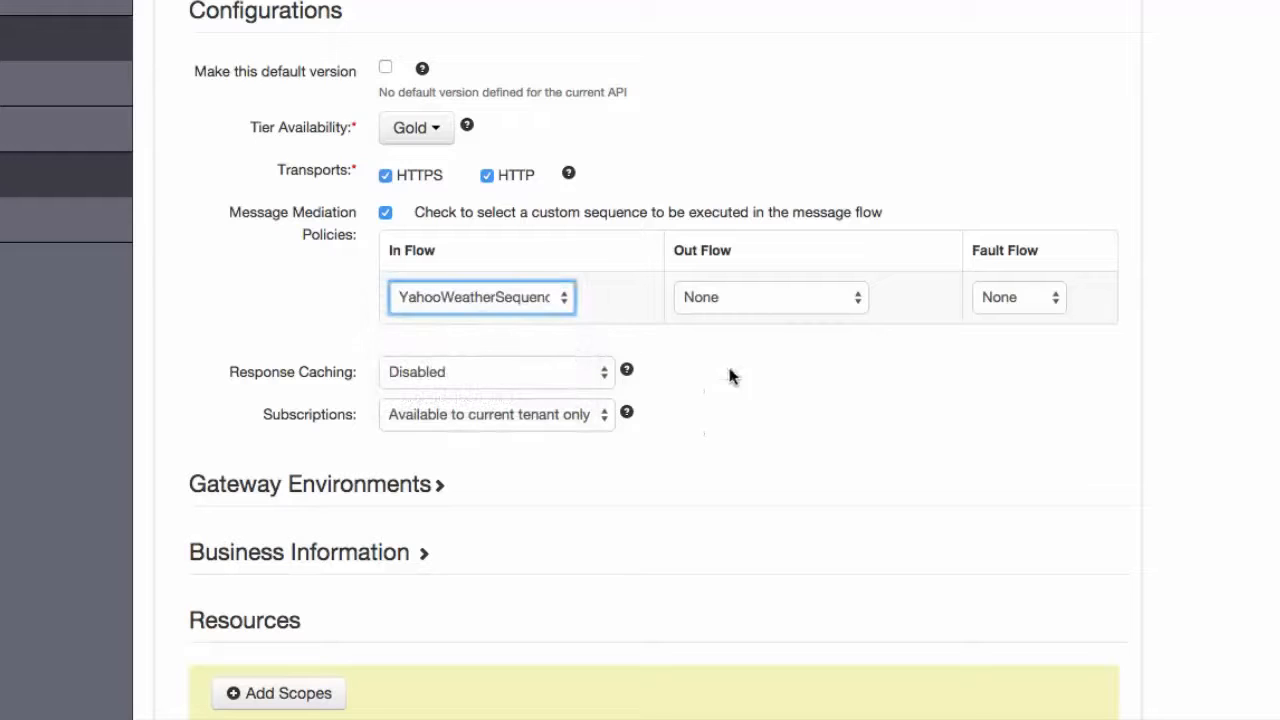
{"action": "scroll", "coordinate": [800, 428], "scroll_direction": "down", "scroll_amount": 5}
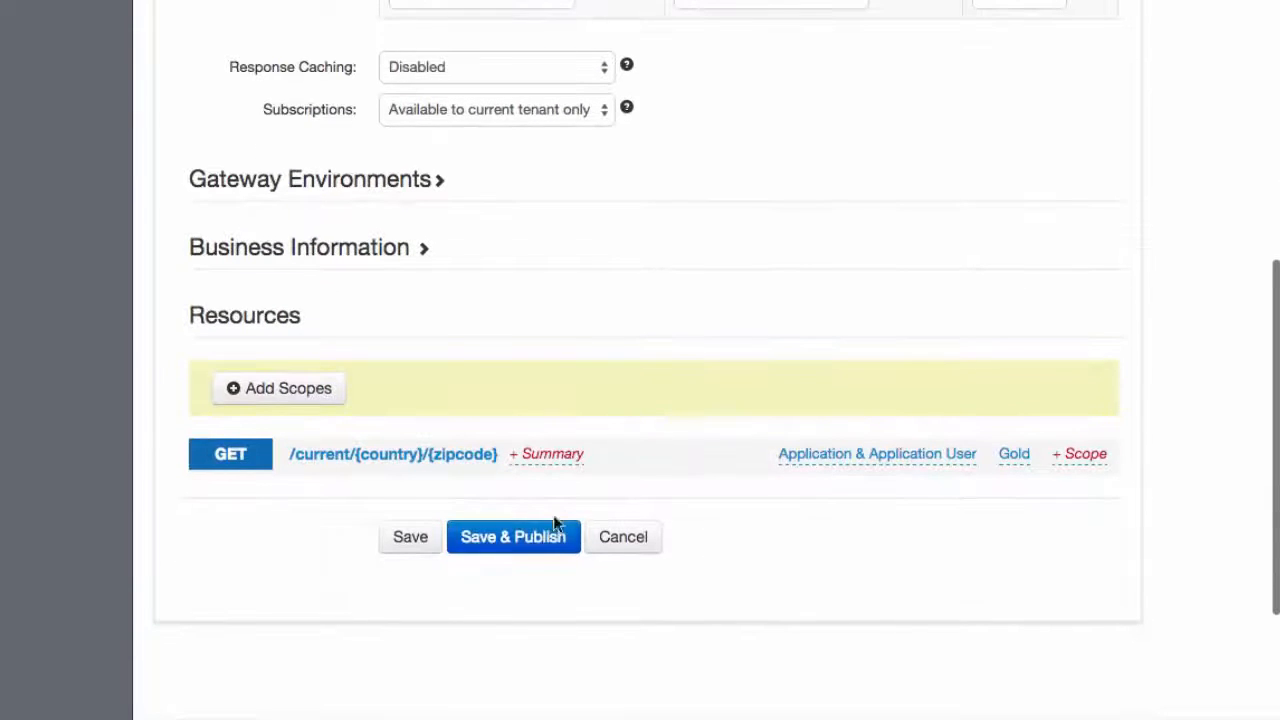
{"action": "left_click", "coordinate": [532, 528]}
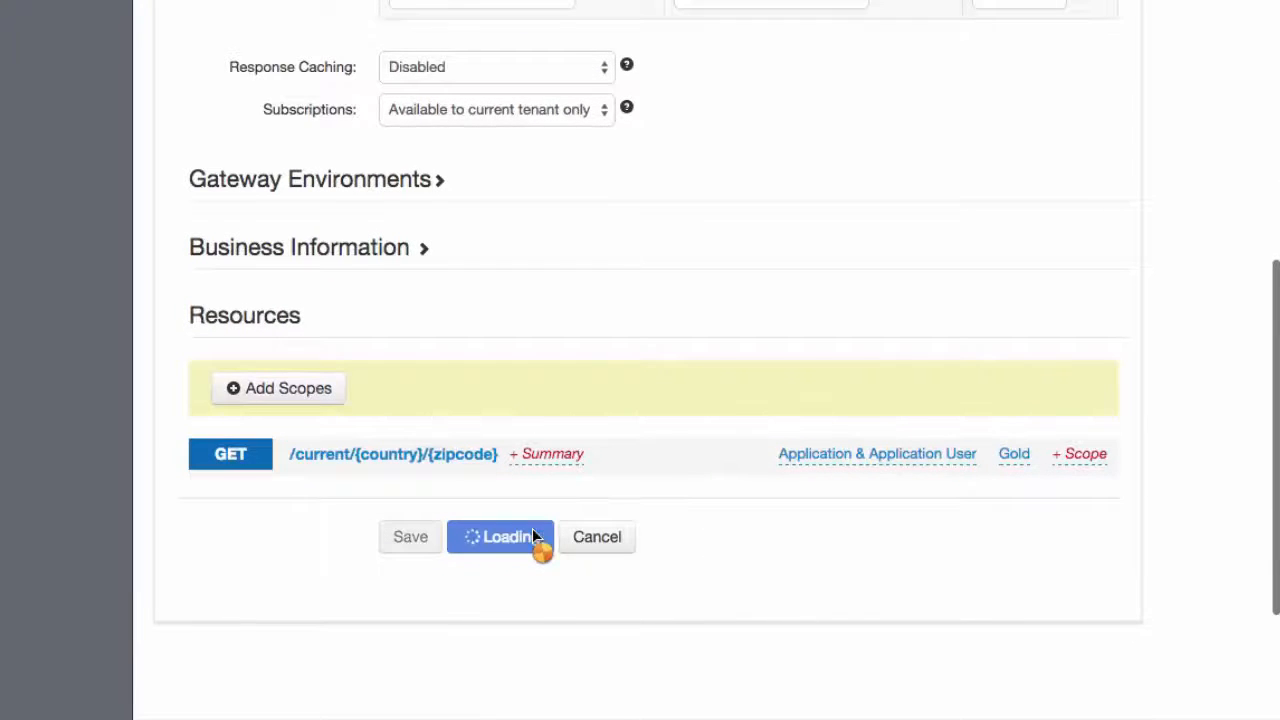